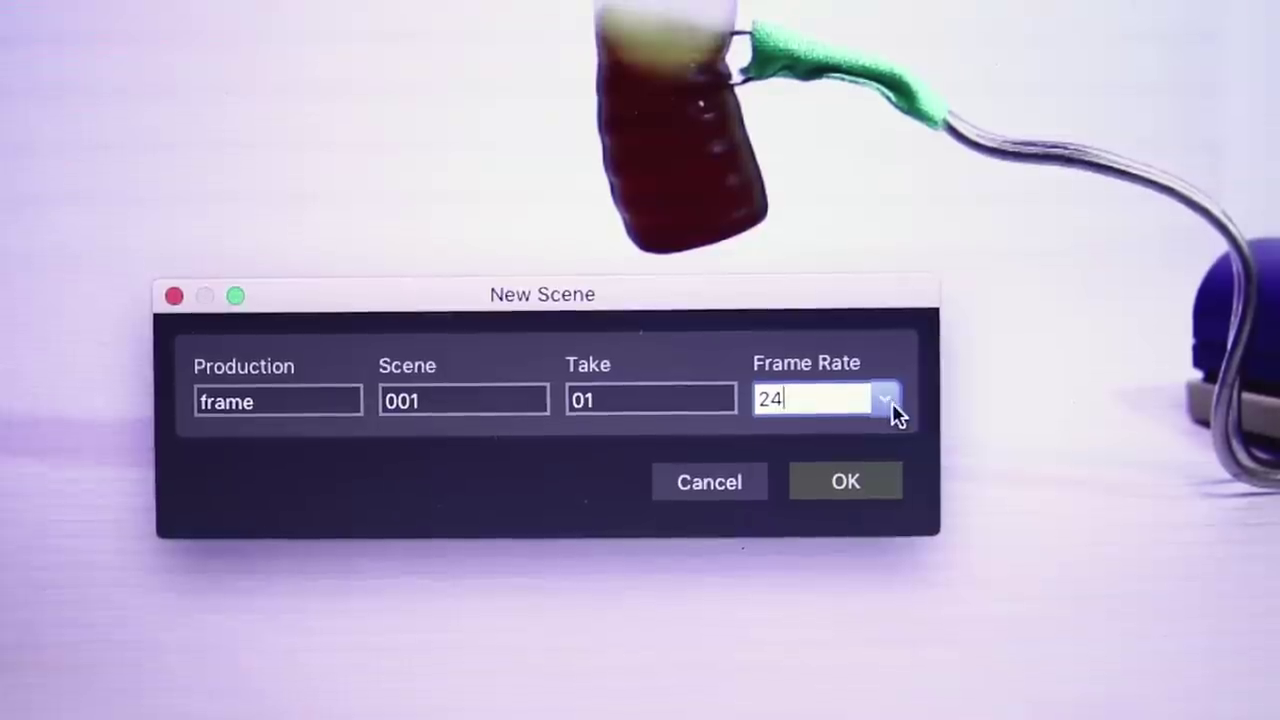
- Keep the new scene's frame rate at 24 fps and create the scene
click(890, 400)
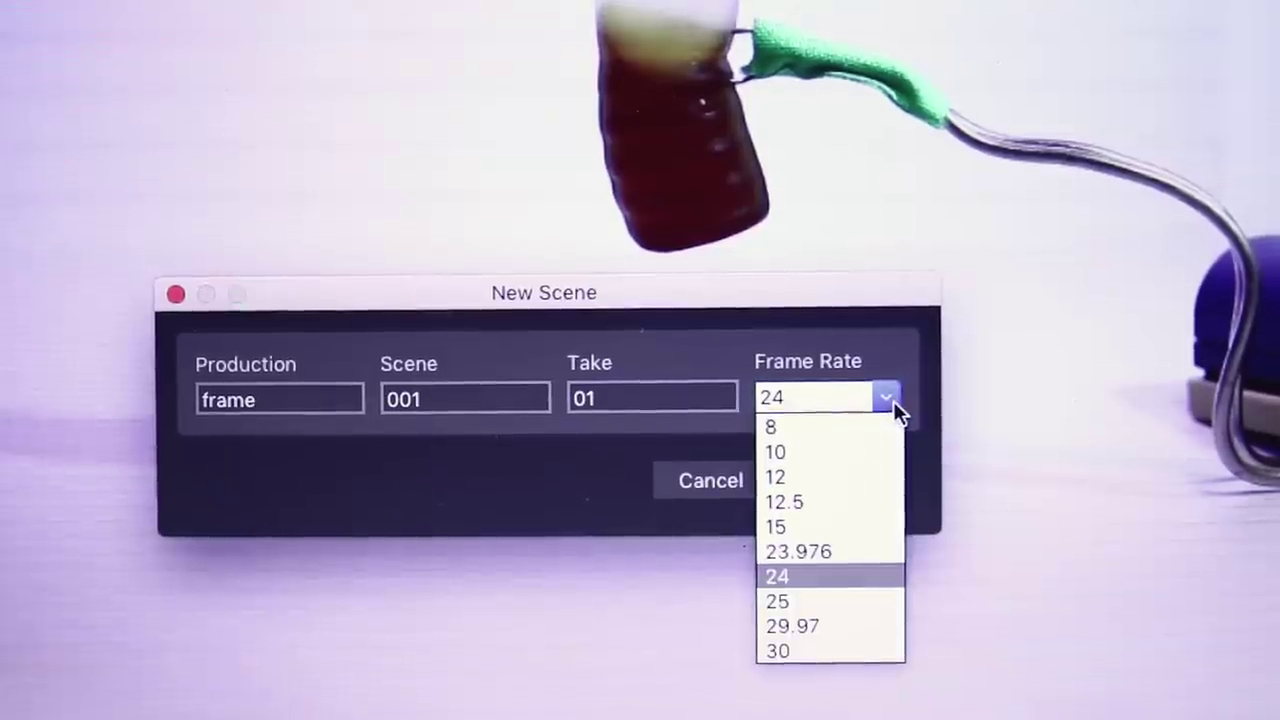
click(837, 585)
click(849, 488)
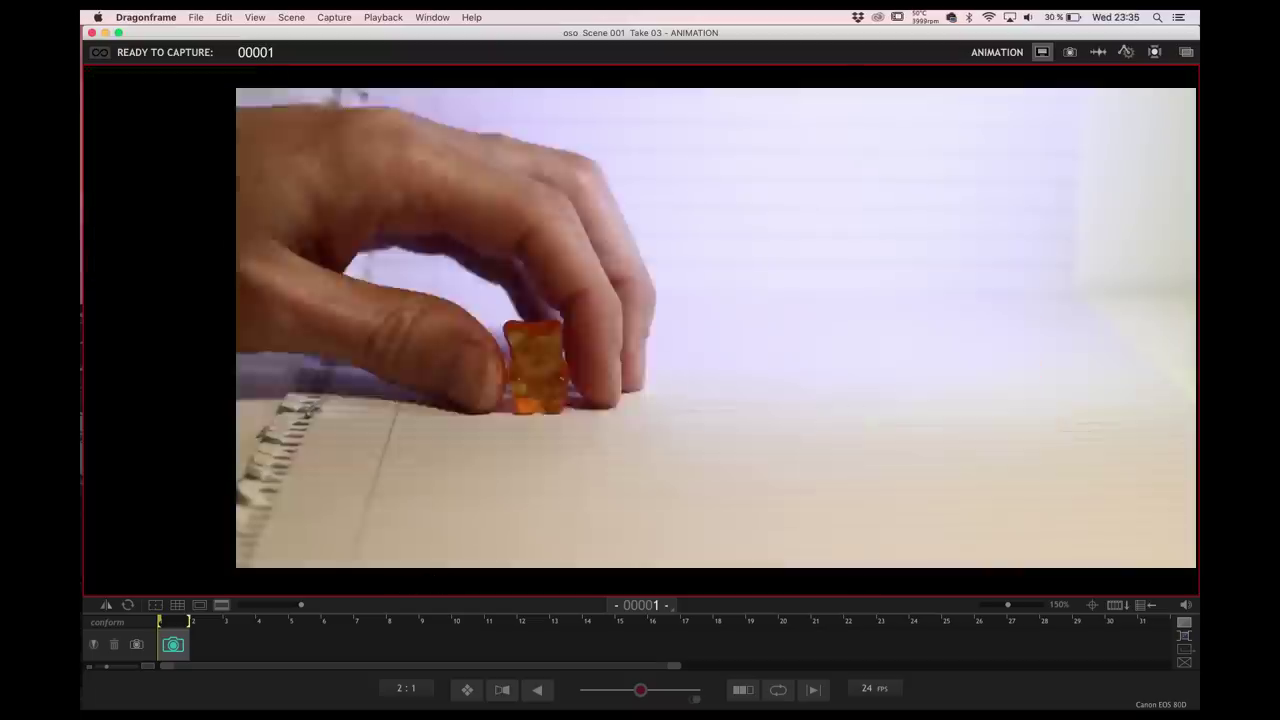
- Capture four frames of the gummy bear moving right, then play them back
key(Return)
key(Return)
key(Return)
key(Return)
key(Return)
key(Return)
key(Return)
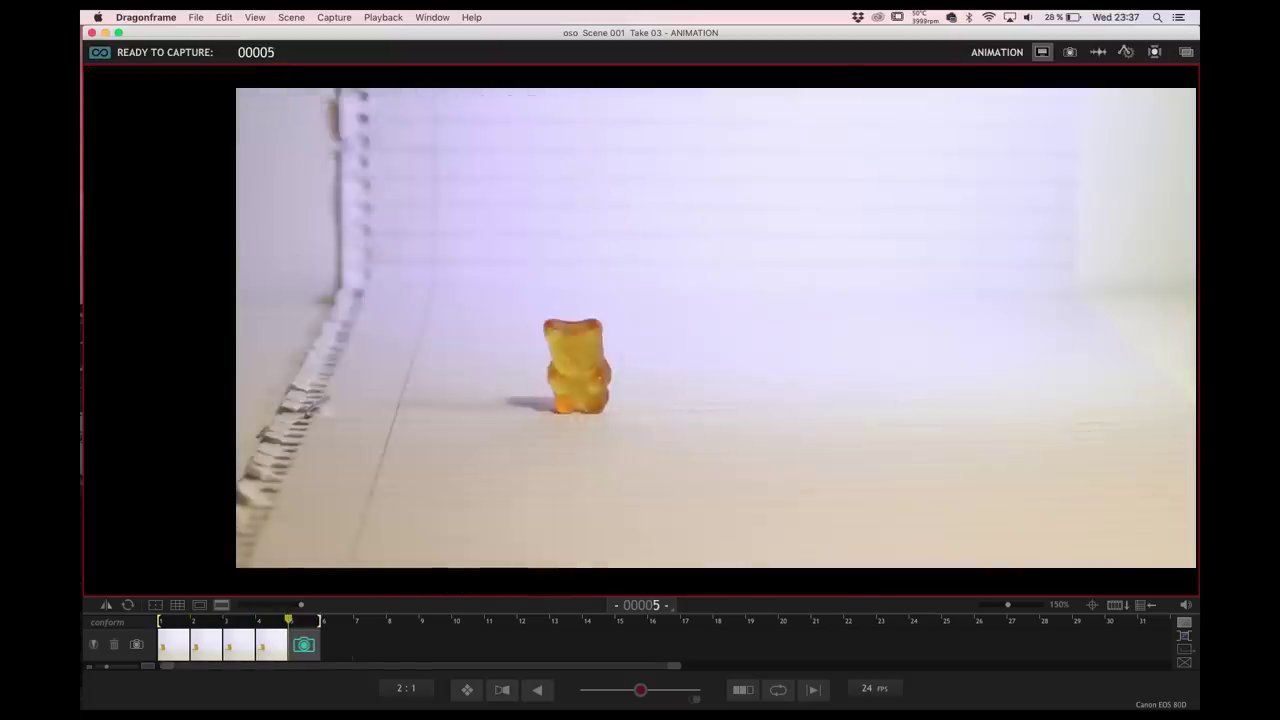
key(Return)
key(Return)
key(Return)
key(Return)
key(Return)
key(Return)
key(Return)
key(Return)
key(Return)
key(Return)
key(Return)
key(Return)
key(Return)
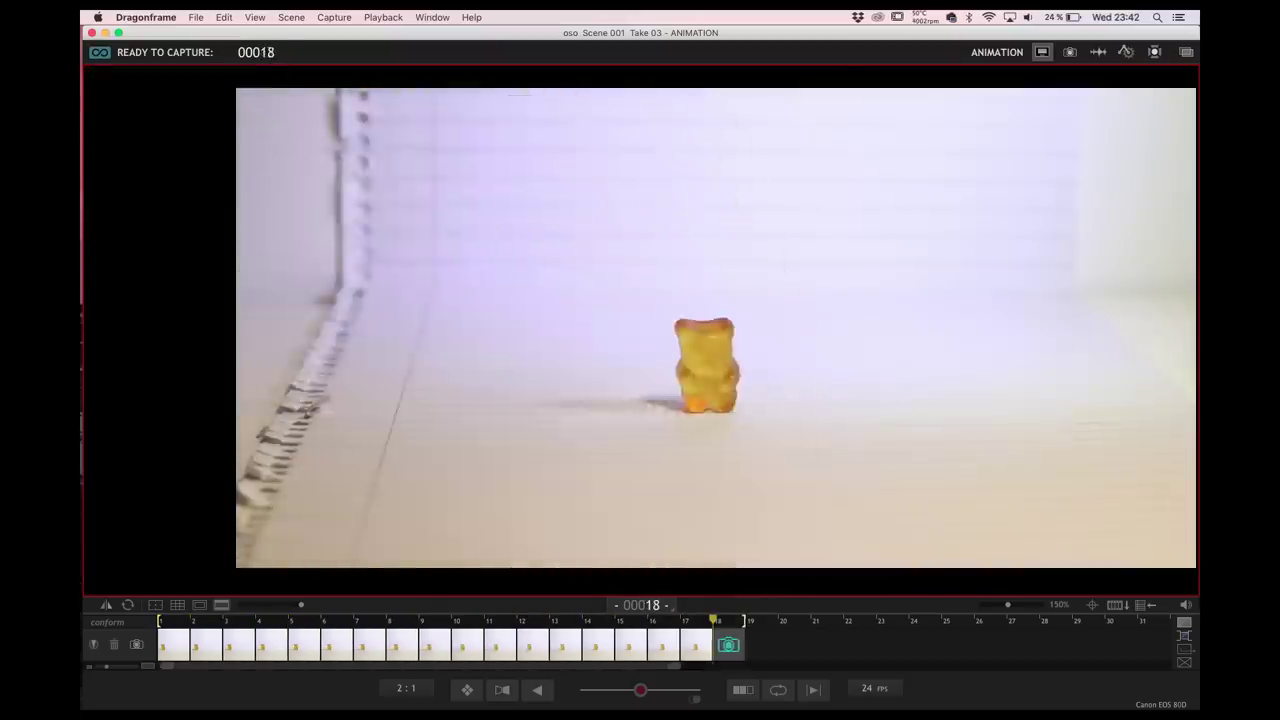
key(Return)
key(Return)
key(Return)
key(Return)
key(Return)
key(Return)
key(Return)
key(Return)
key(Return)
key(Return)
key(Return)
key(Return)
key(Return)
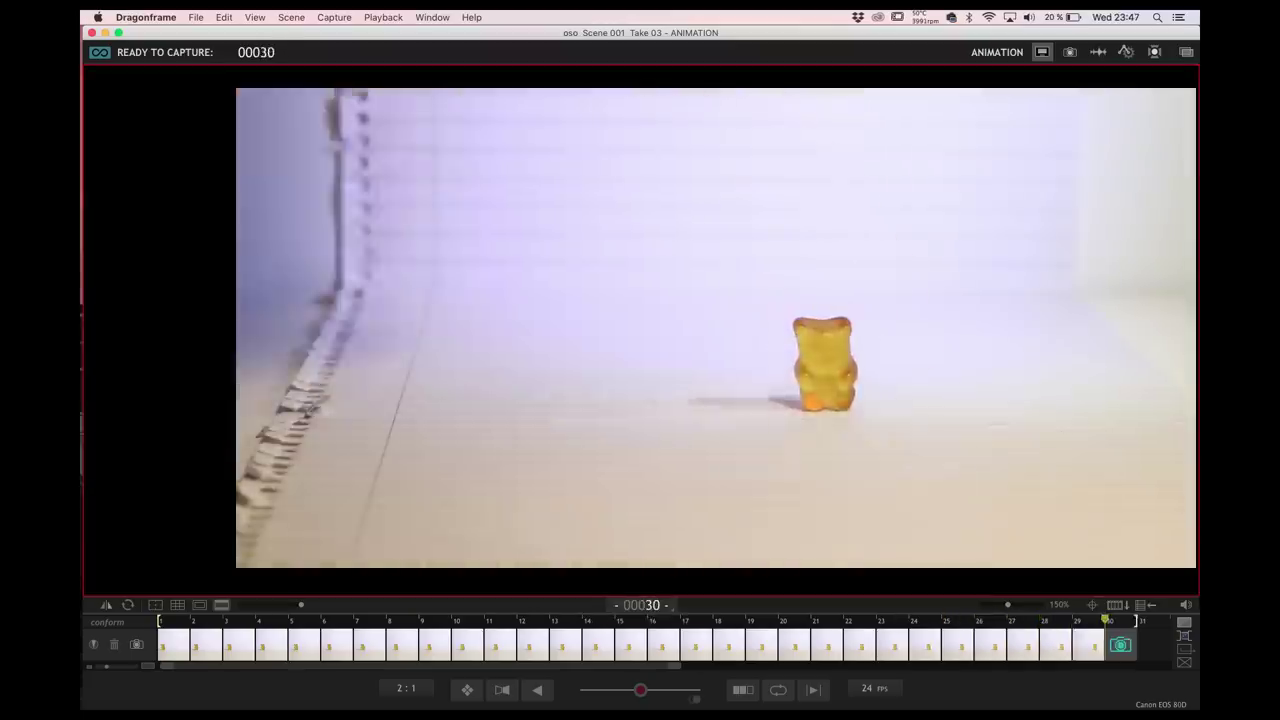
key(Return)
key(Return)
key(Return)
key(Return)
key(Return)
key(Return)
key(Return)
key(Return)
key(Return)
key(Return)
key(Return)
key(Return)
key(Return)
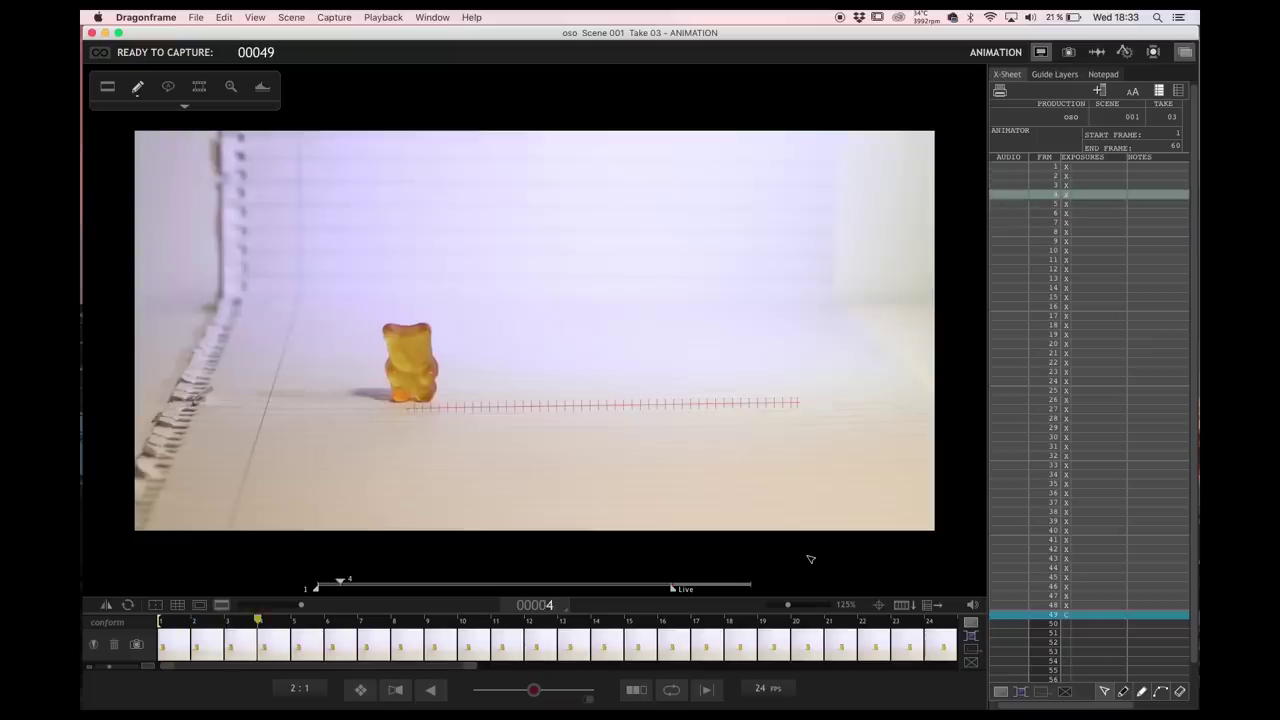
key(0)
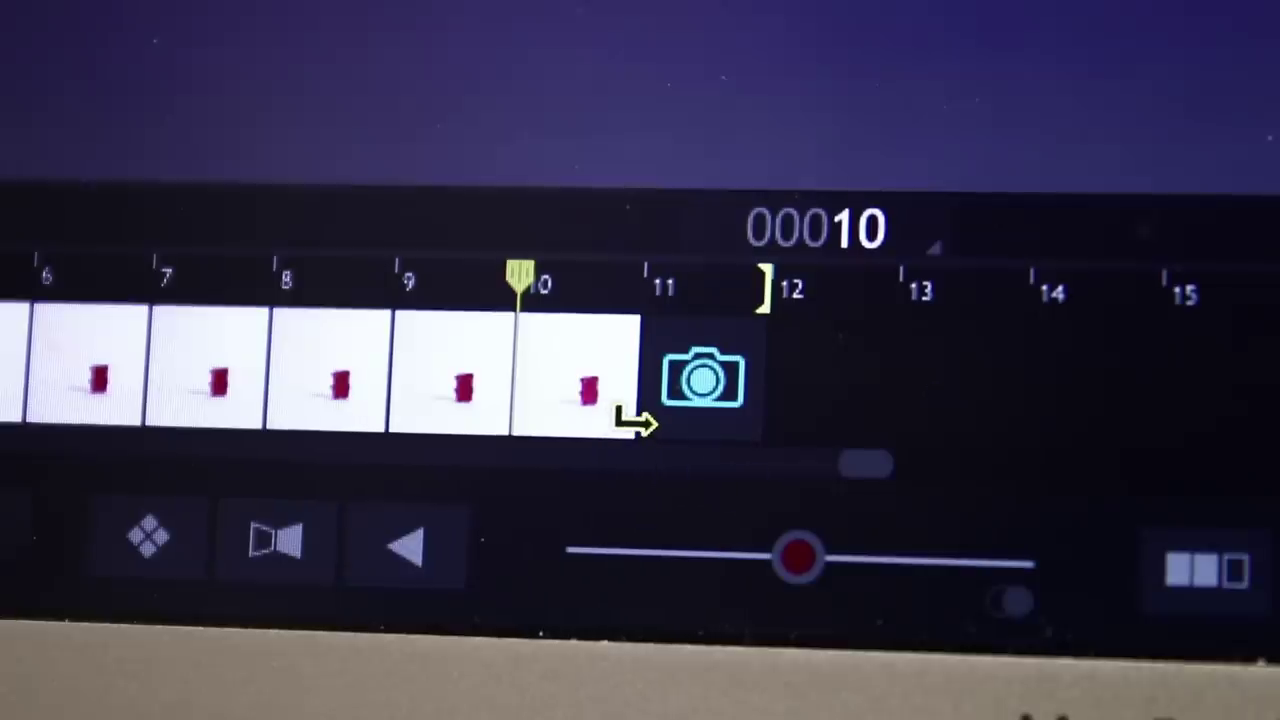
- Capture a frame after frame 10, set frame 10's hold to 2 frames, and return to live view
key(Return)
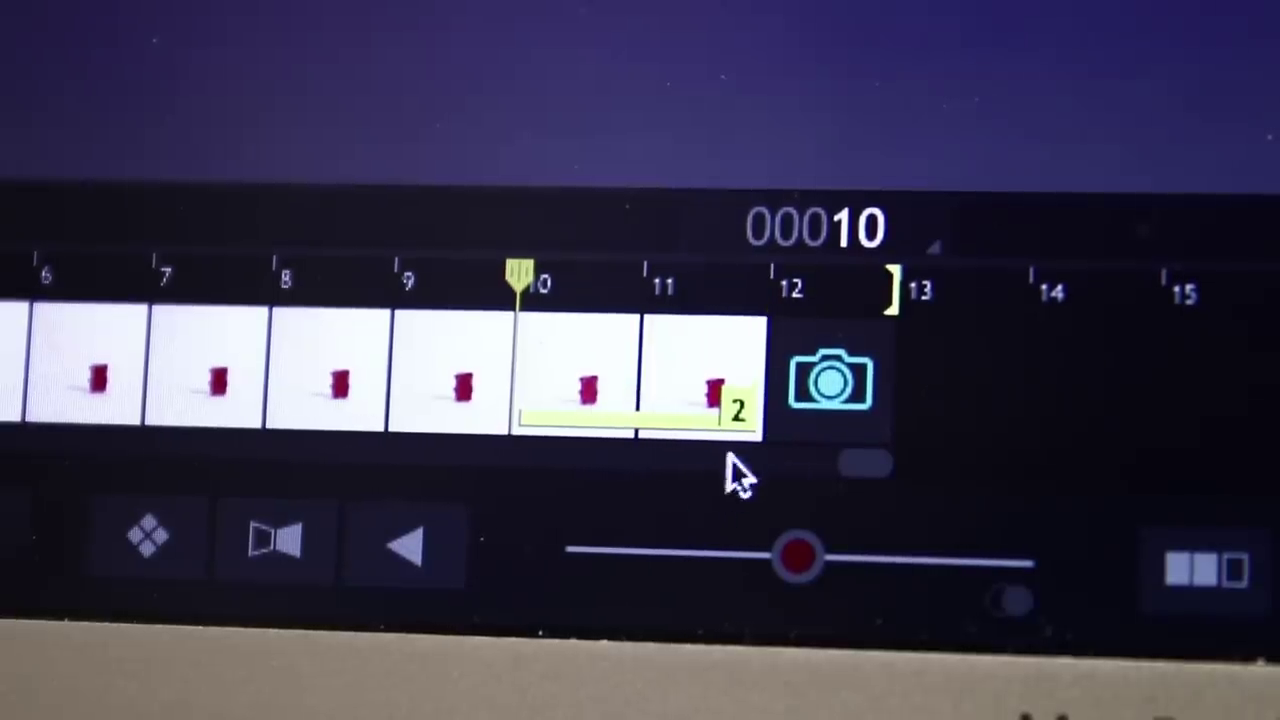
drag(738, 408, 714, 420)
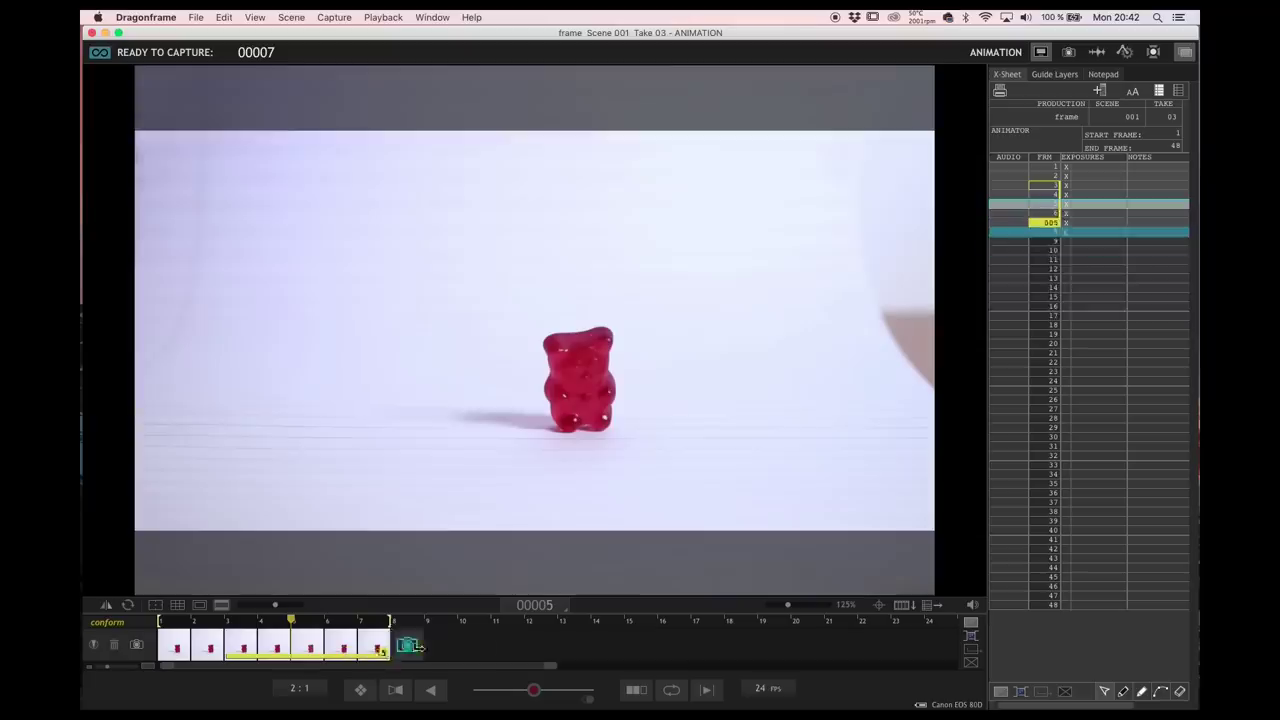
drag(395, 648, 266, 650)
click(306, 648)
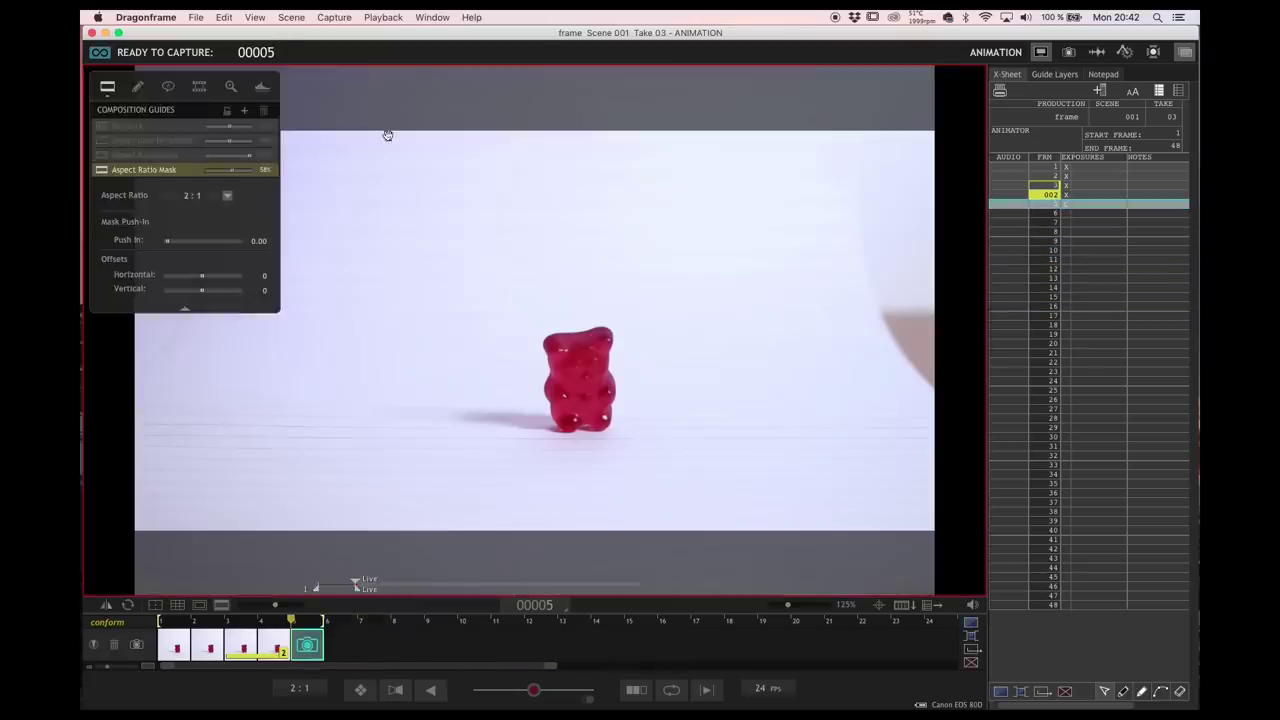
- Capture the bear's next pose using Capture > Shoot 2 Frames
click(334, 18)
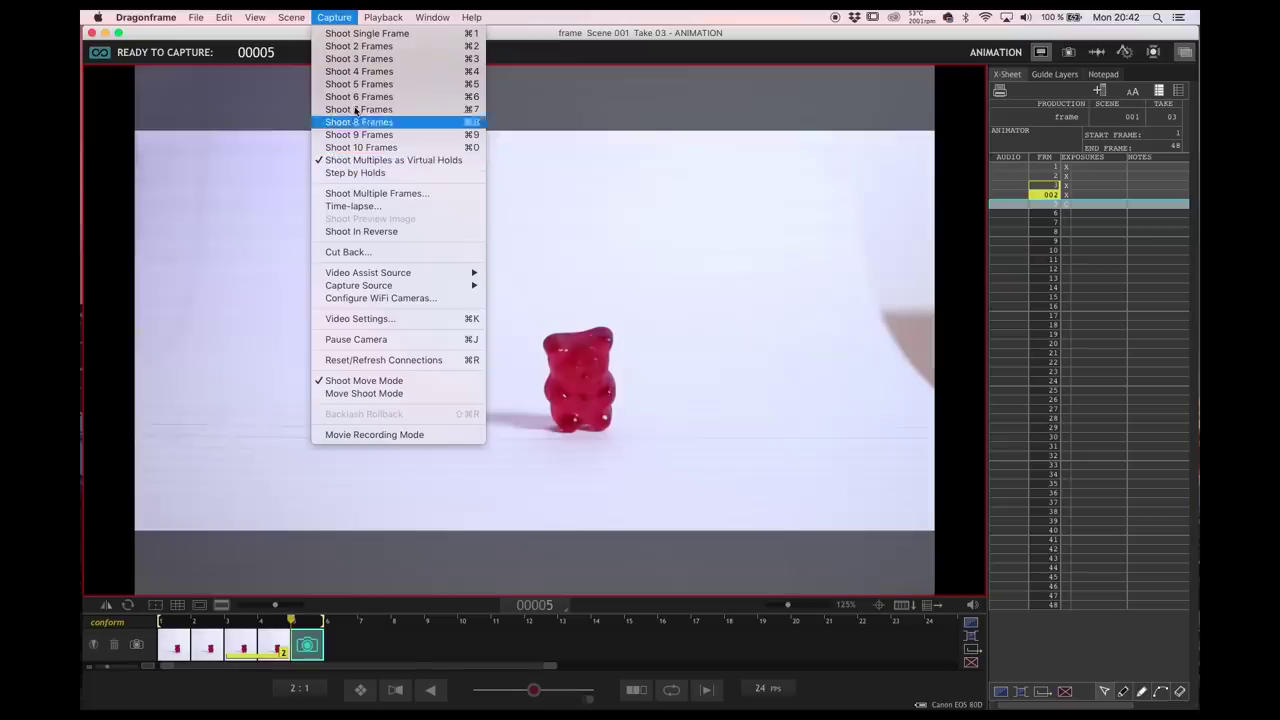
click(386, 47)
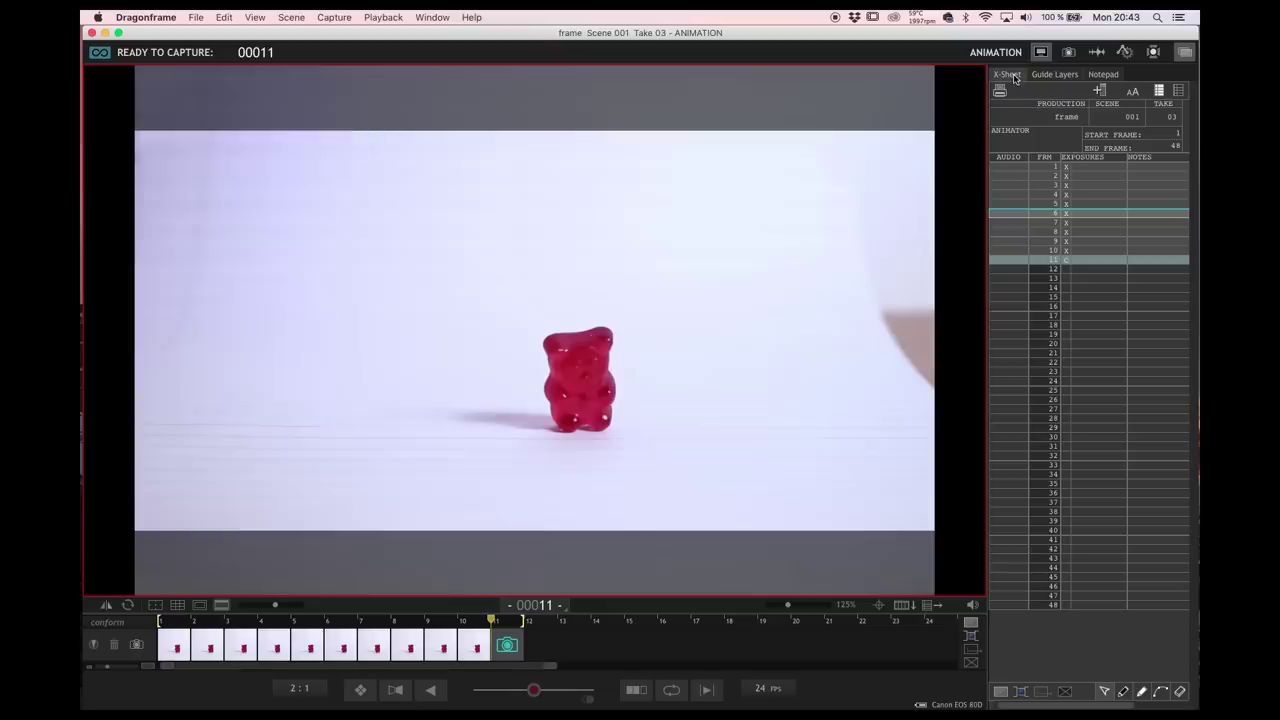
- Select frames 1–10 in the X-Sheet, retime them On Twos, and clear the selection
click(1078, 168)
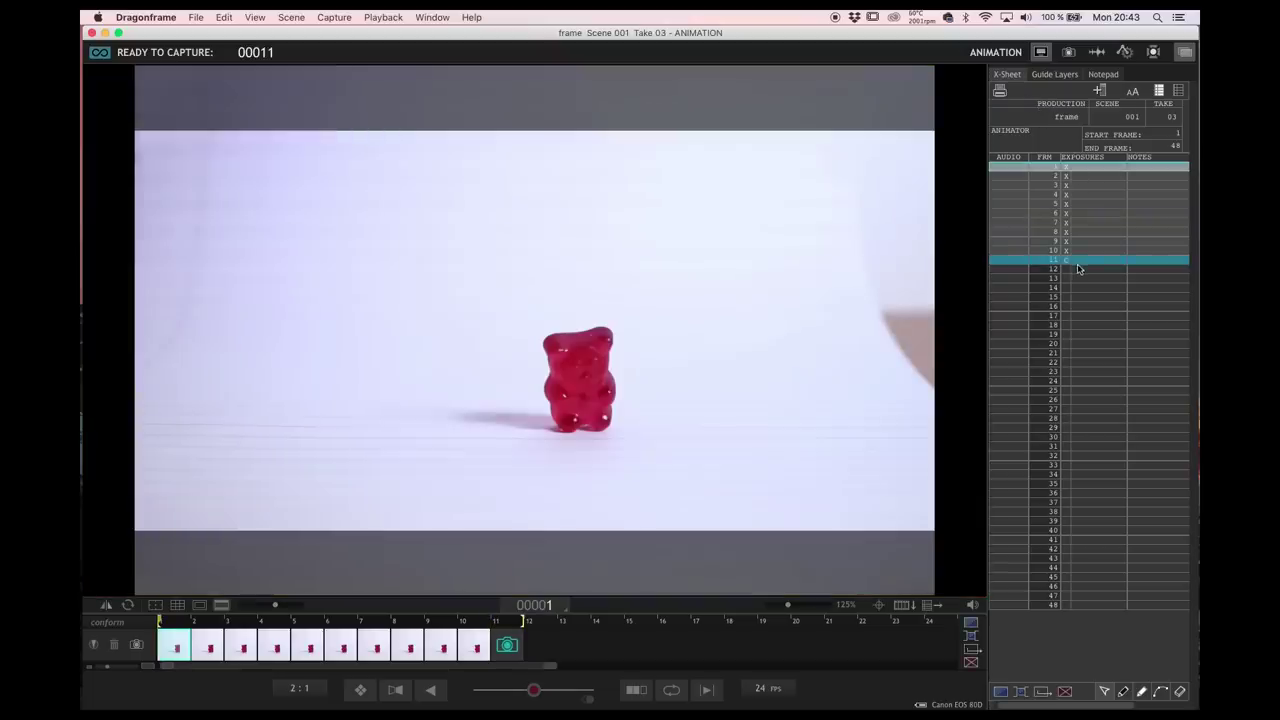
shift+click(1083, 254)
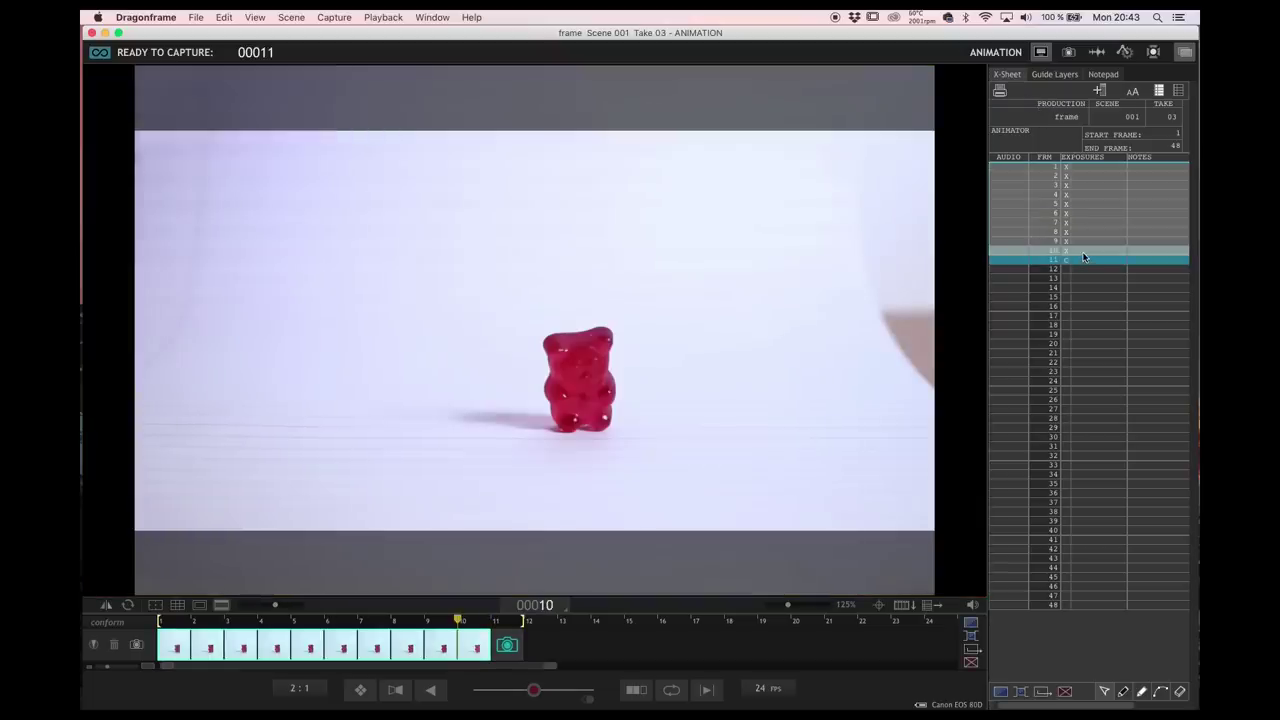
right_click(1061, 256)
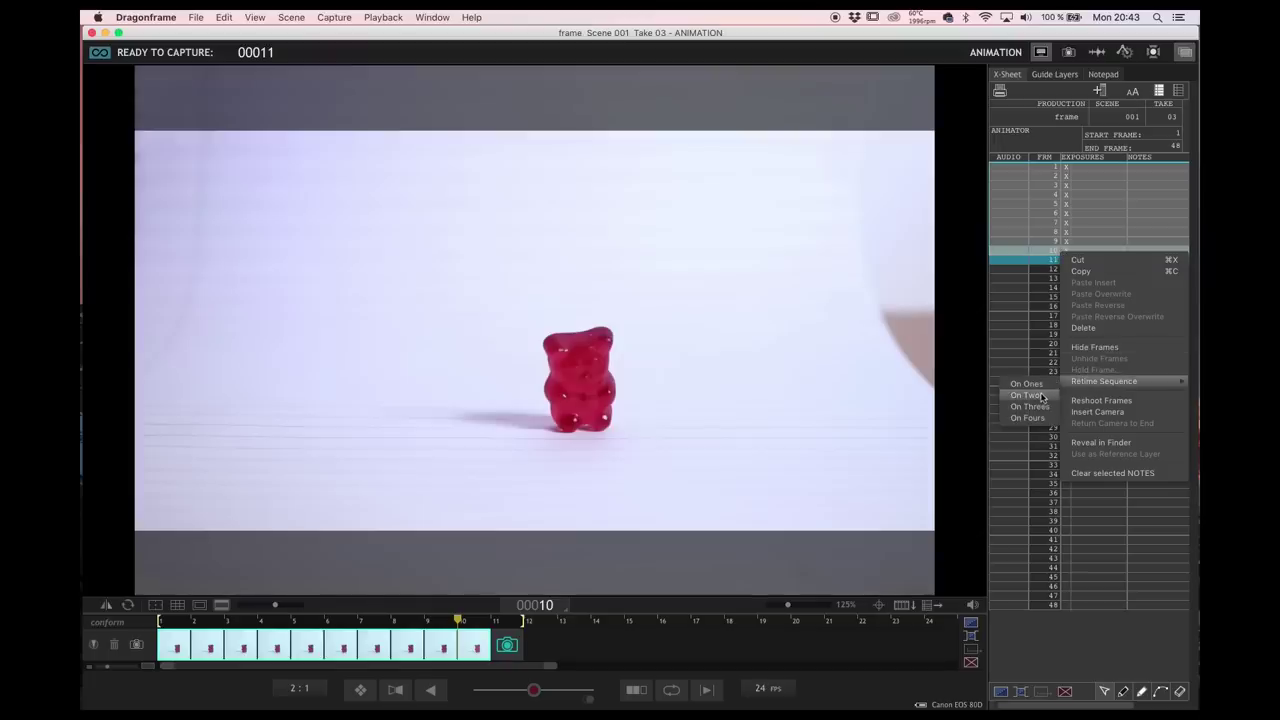
click(1030, 395)
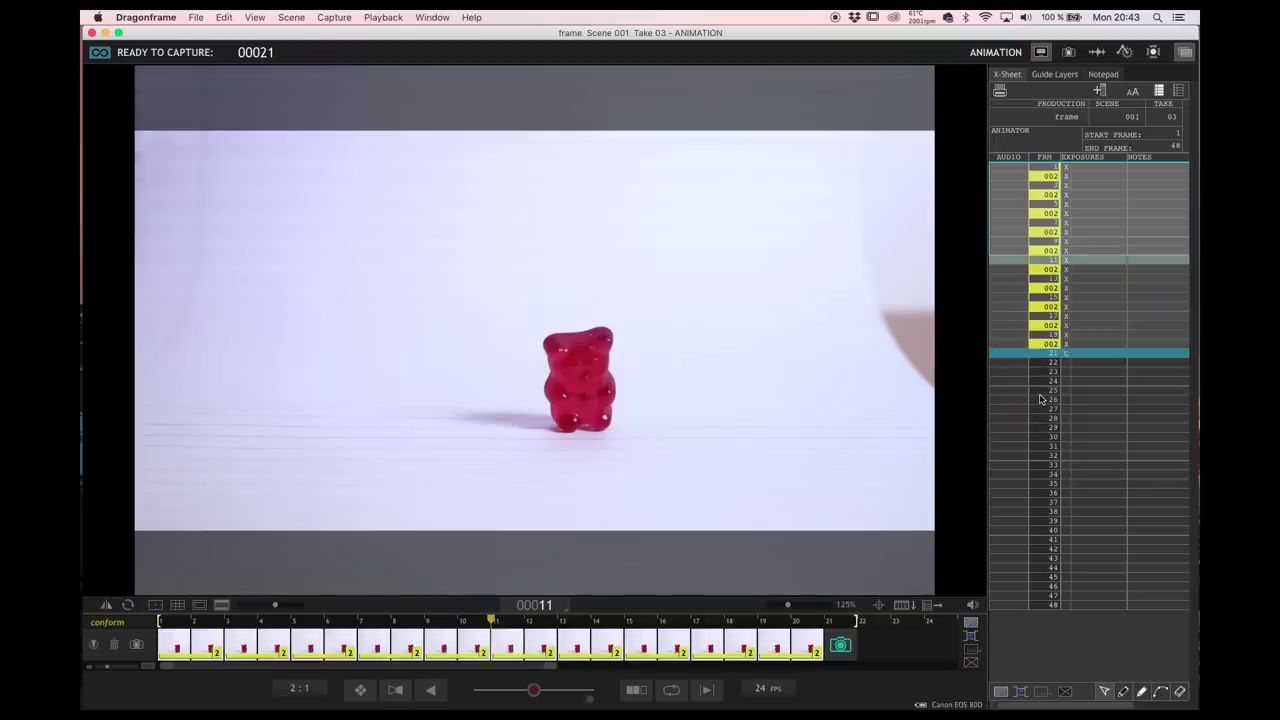
click(1095, 432)
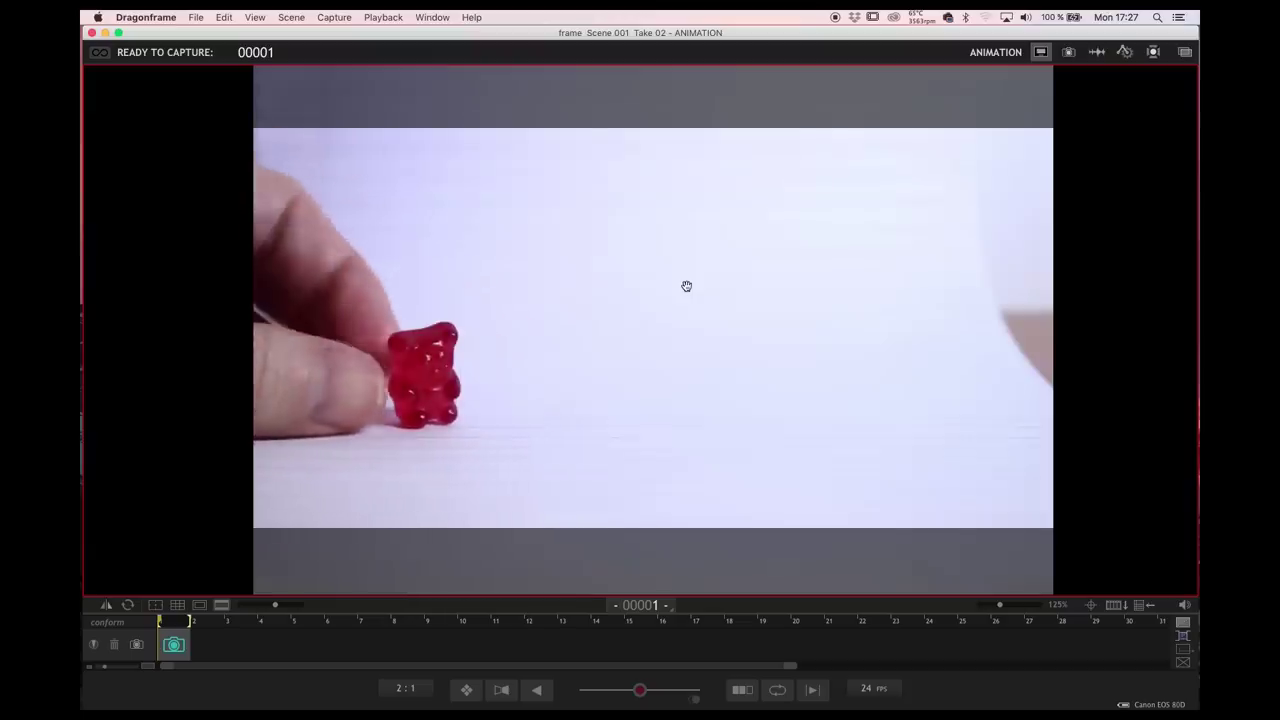
- Flip between live view and the last captured frames to line up the bear's next pose
mouse_move(427, 592)
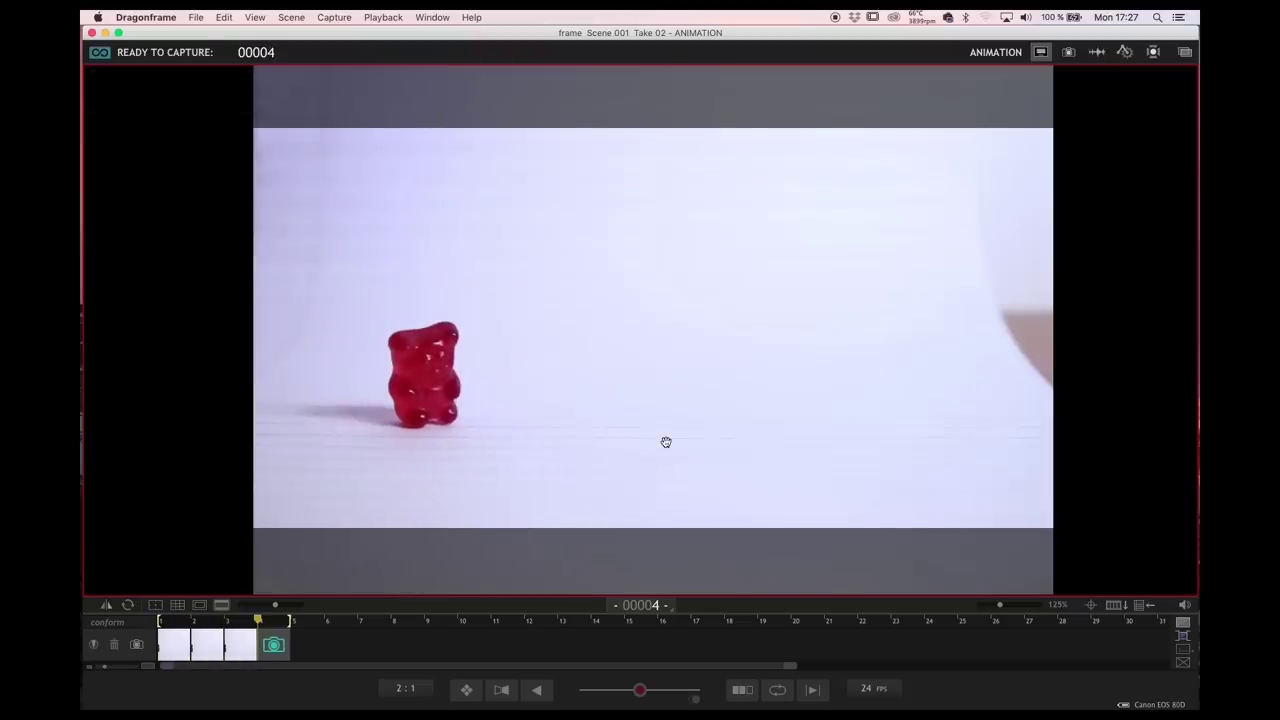
mouse_move(355, 560)
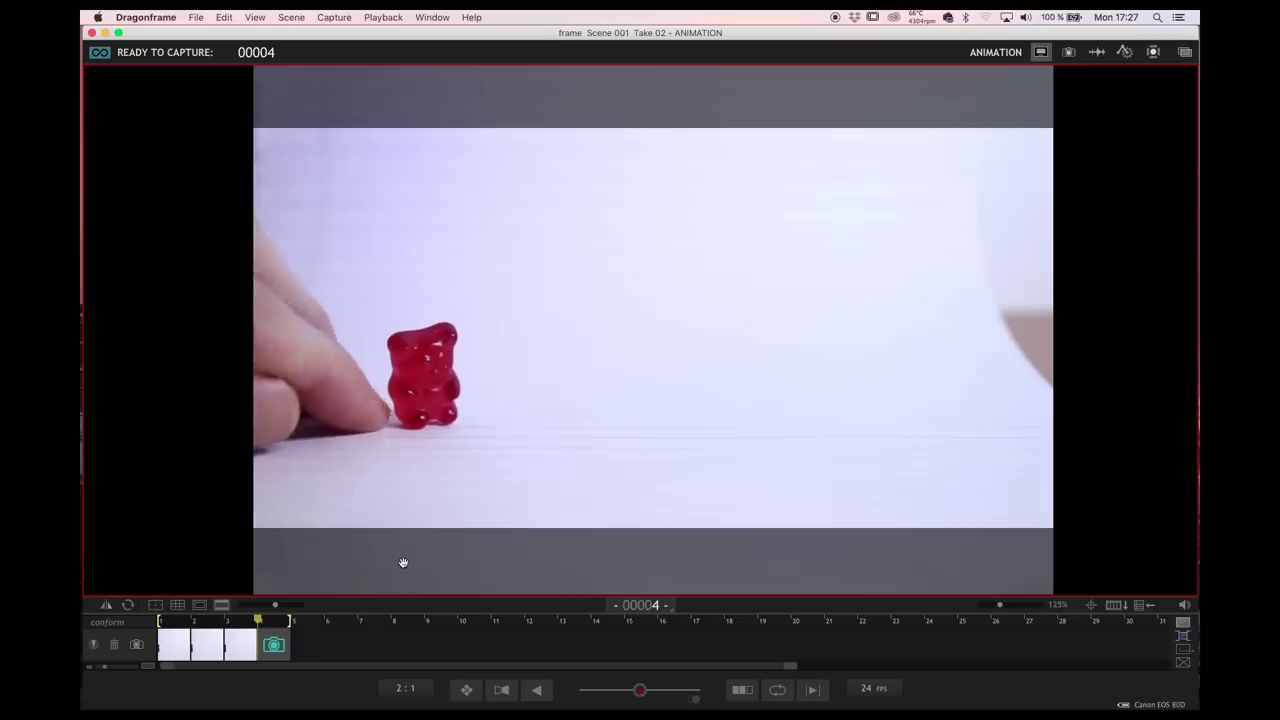
key(Left)
key(Right)
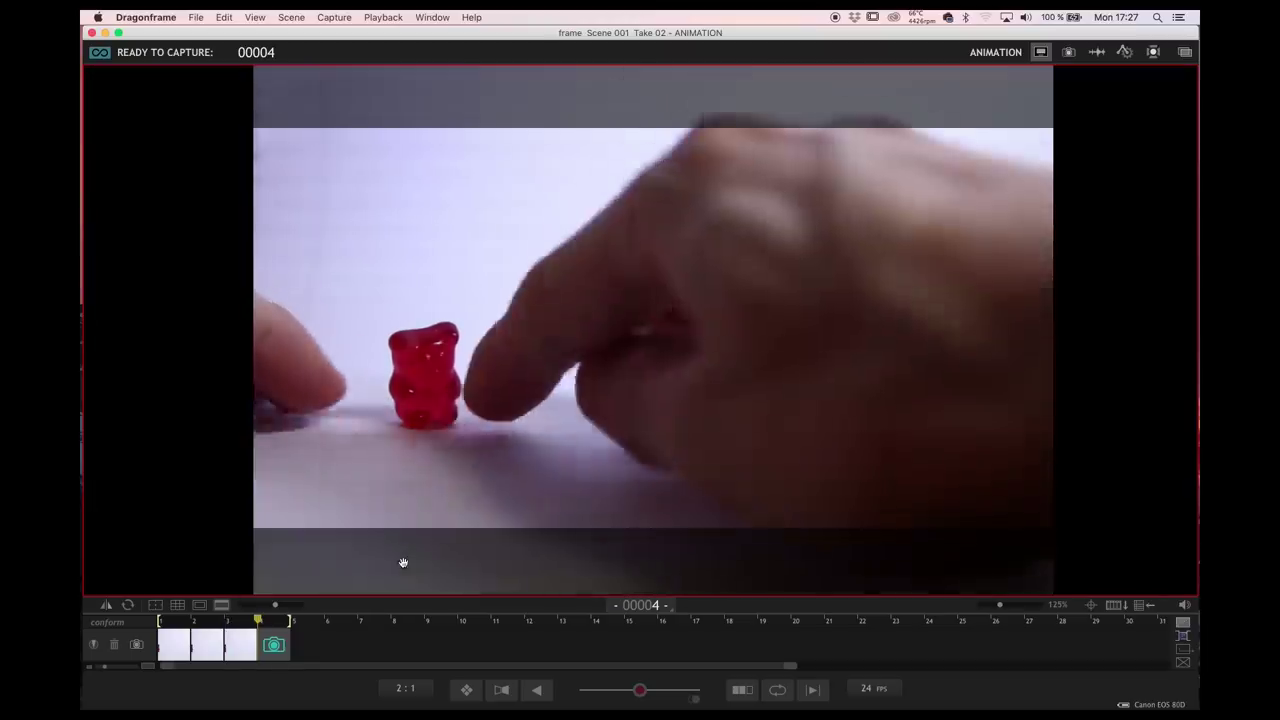
key(Left)
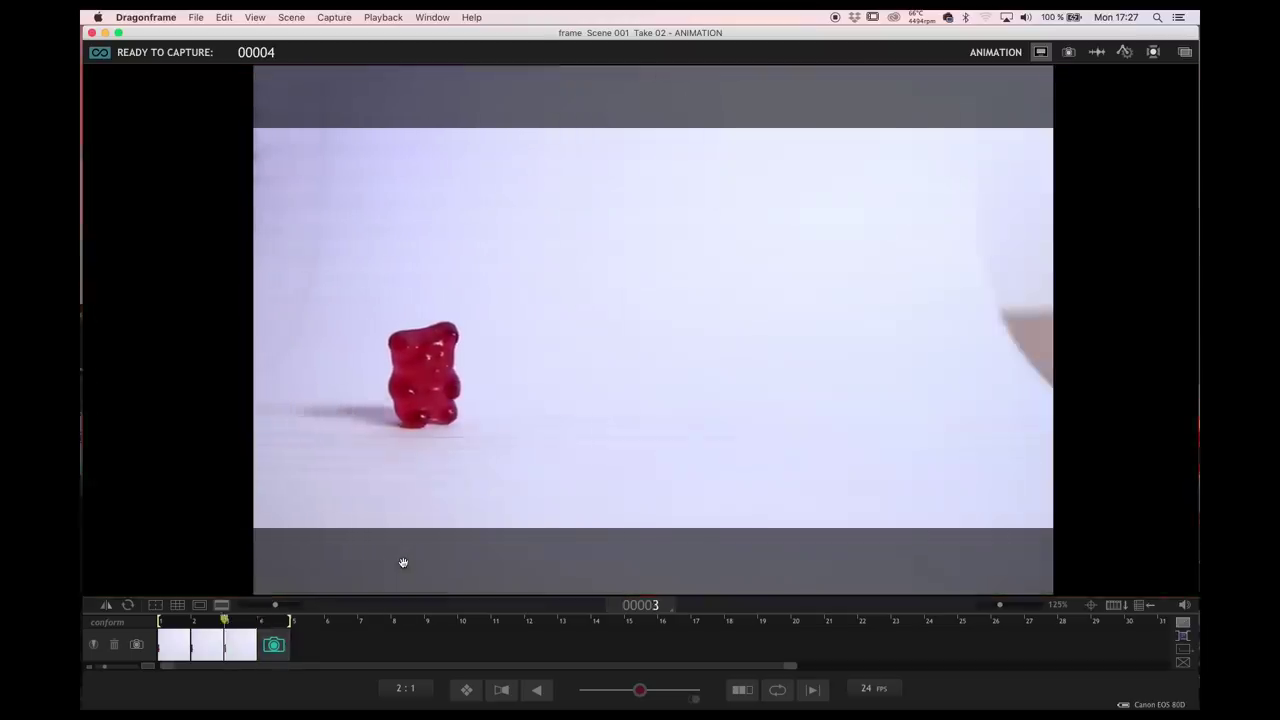
key(Right)
key(Left)
key(Right)
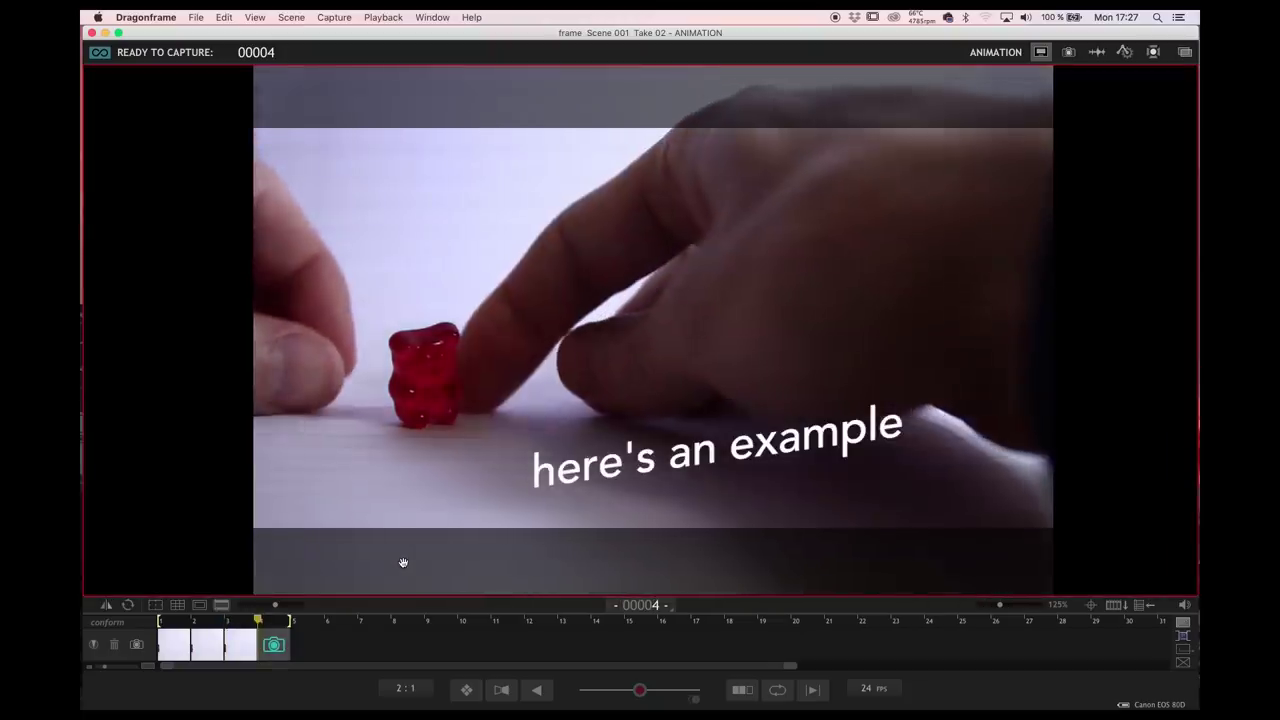
key(Left)
key(Right)
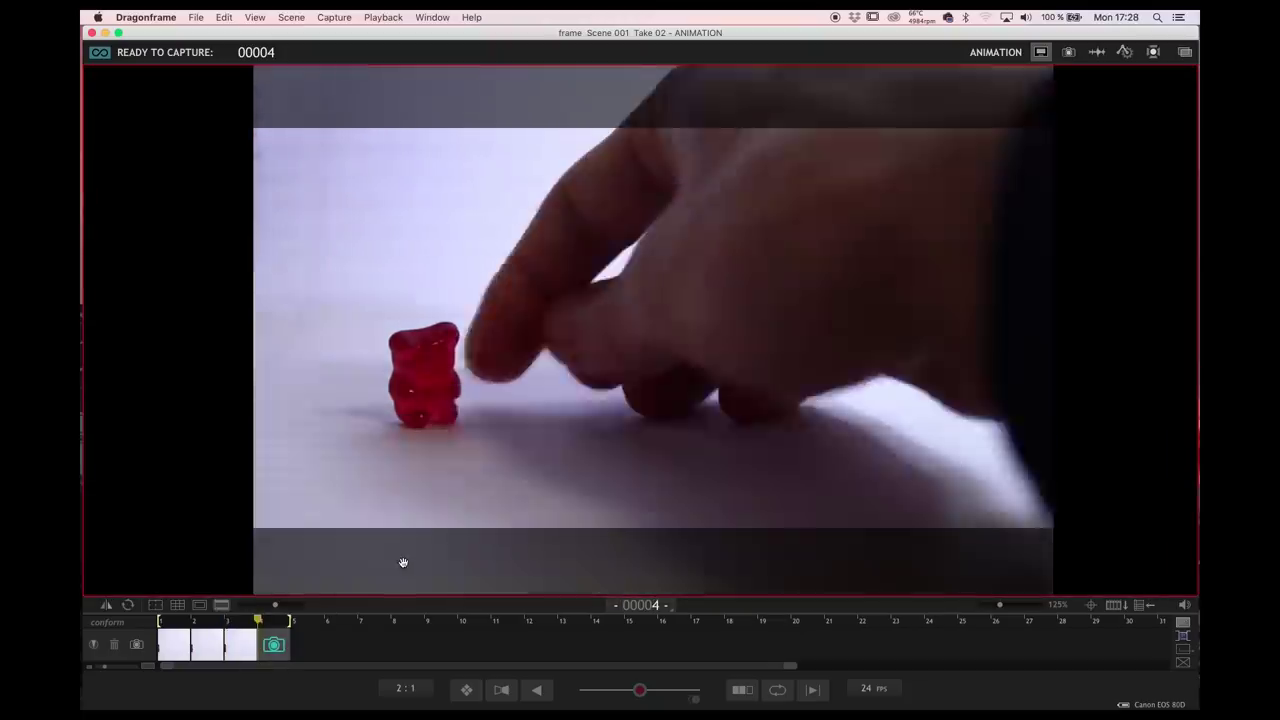
key(Left)
key(Right)
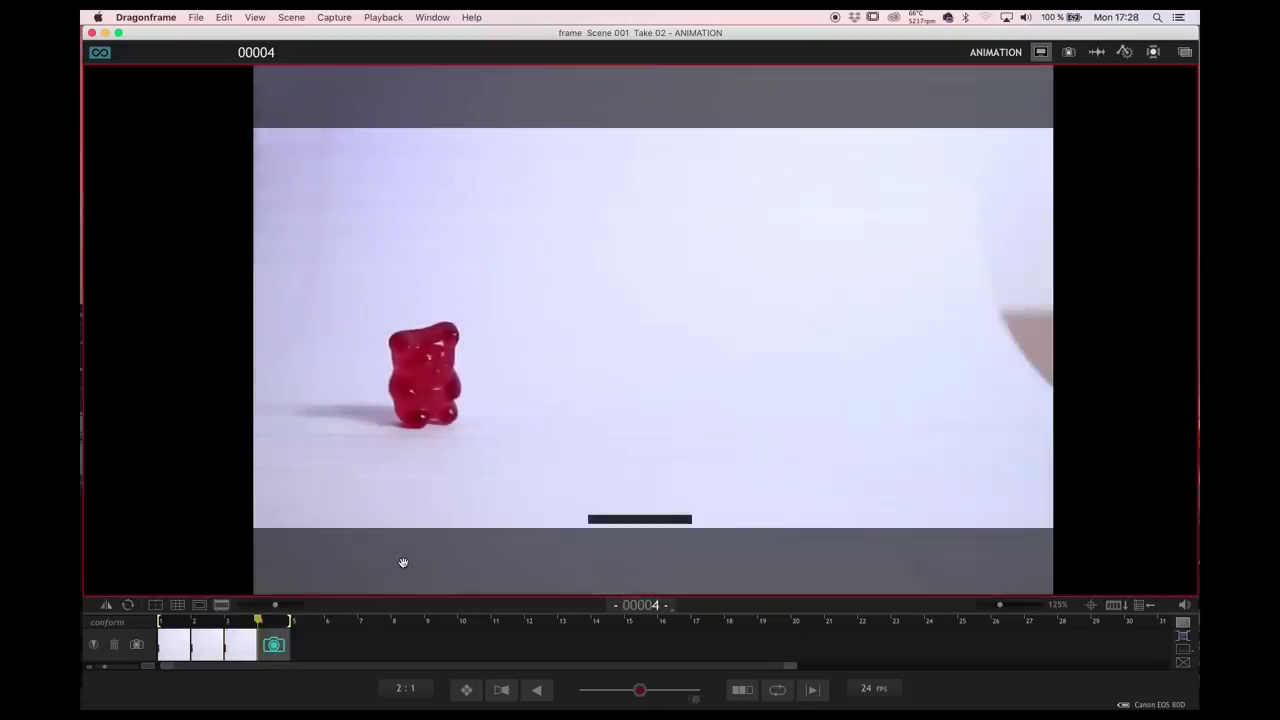
key(Left)
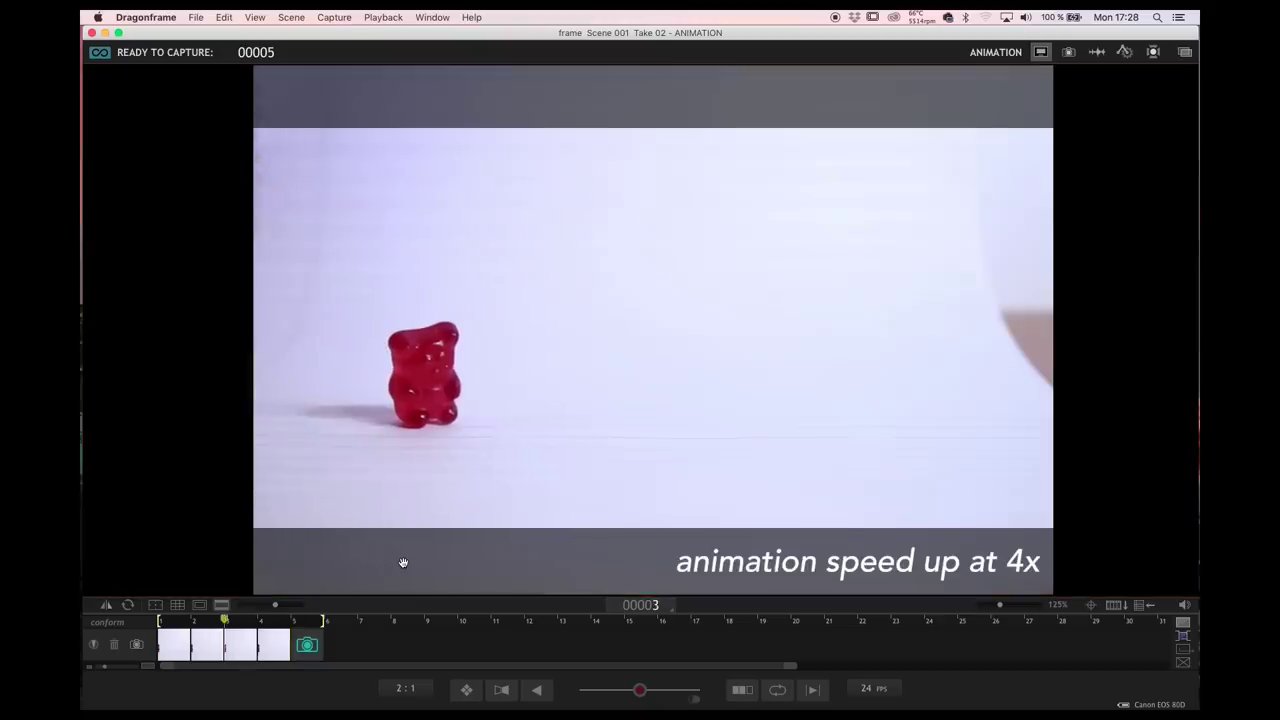
key(Right)
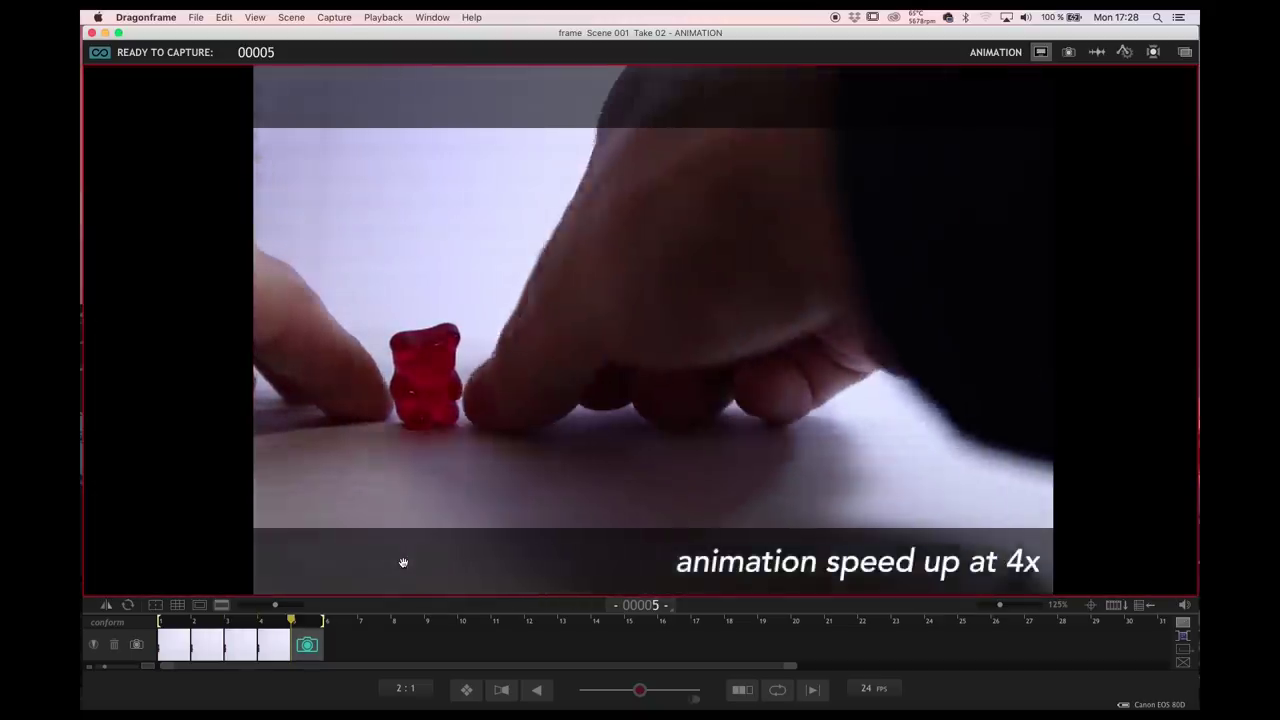
key(Left)
key(Right)
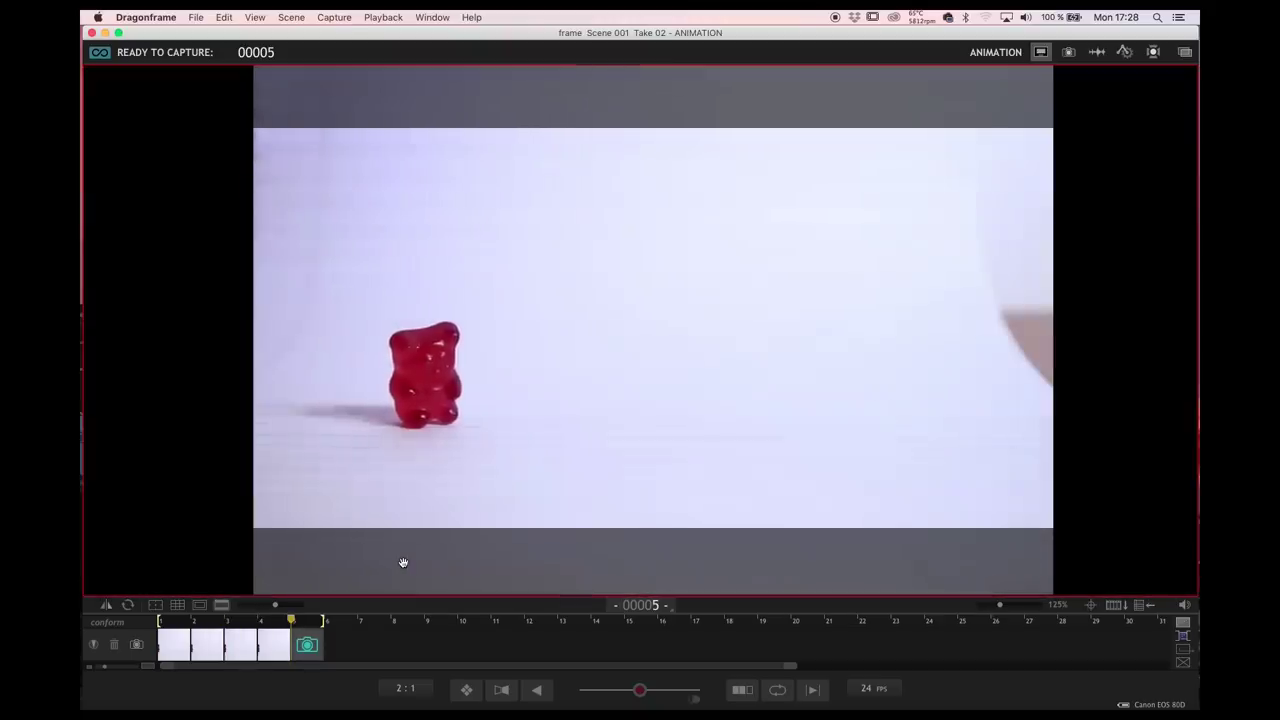
key(Left)
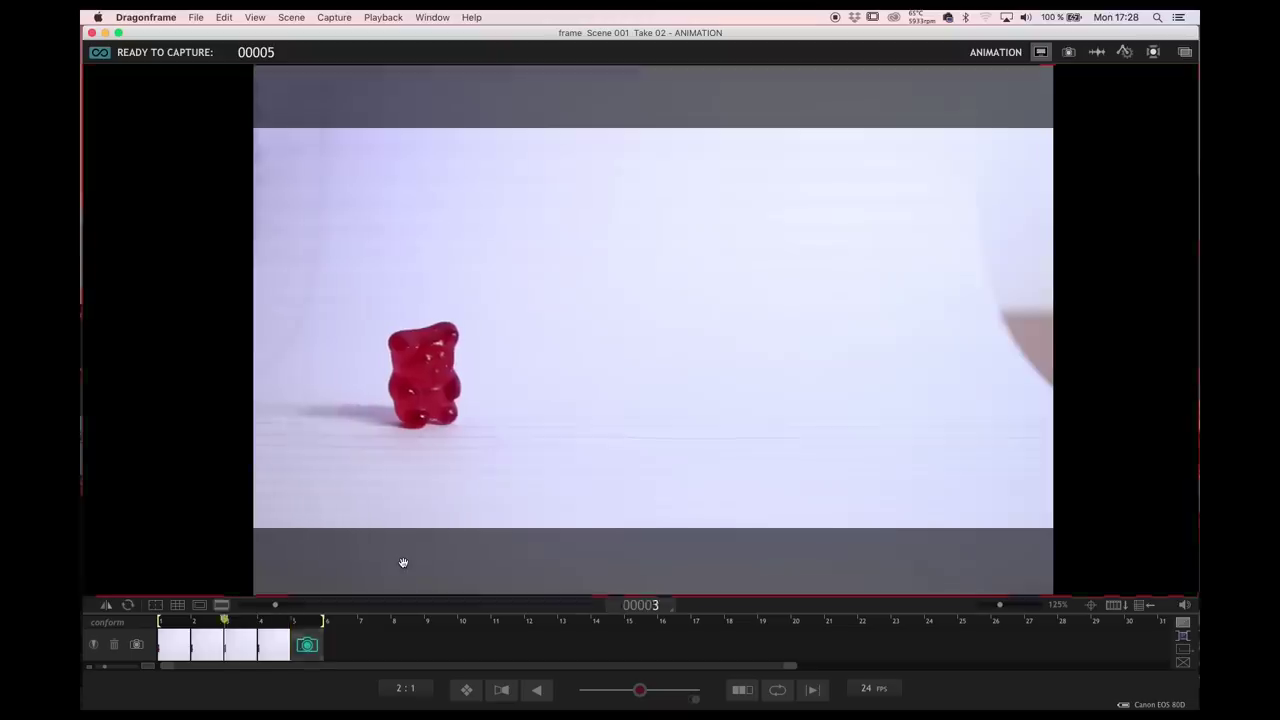
key(Right)
key(Left)
key(Right)
key(Right)
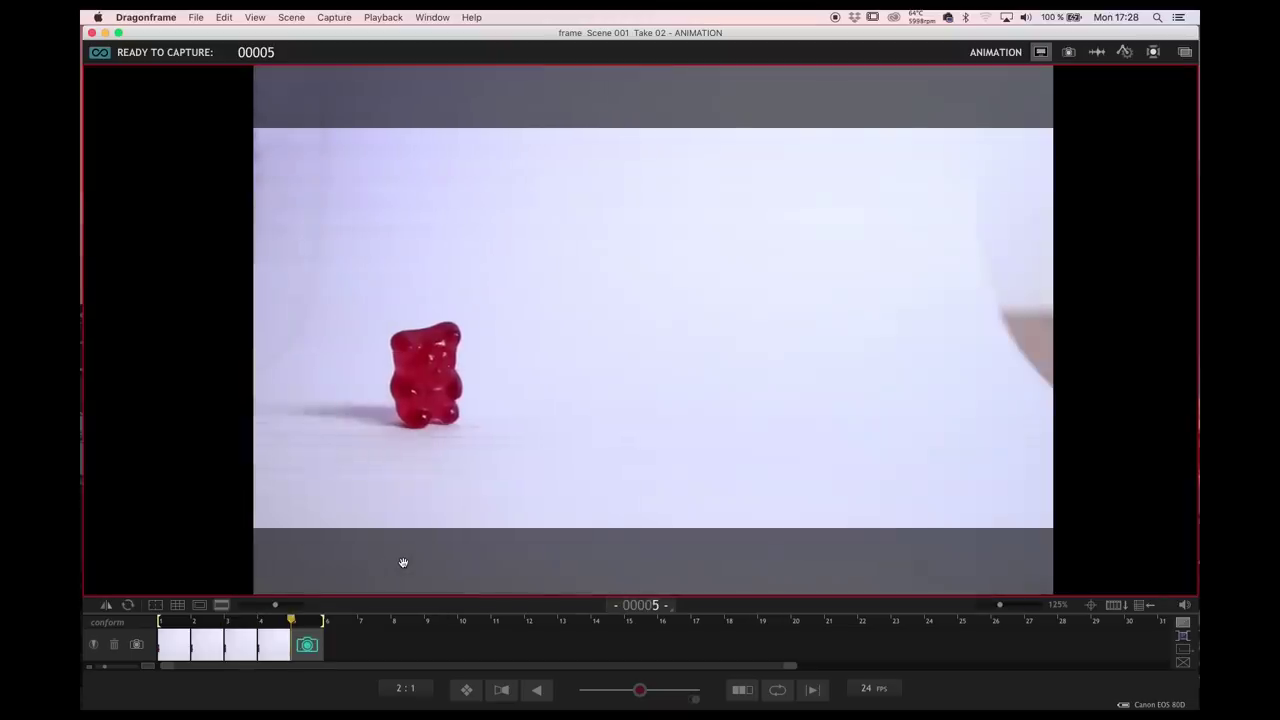
key(Left)
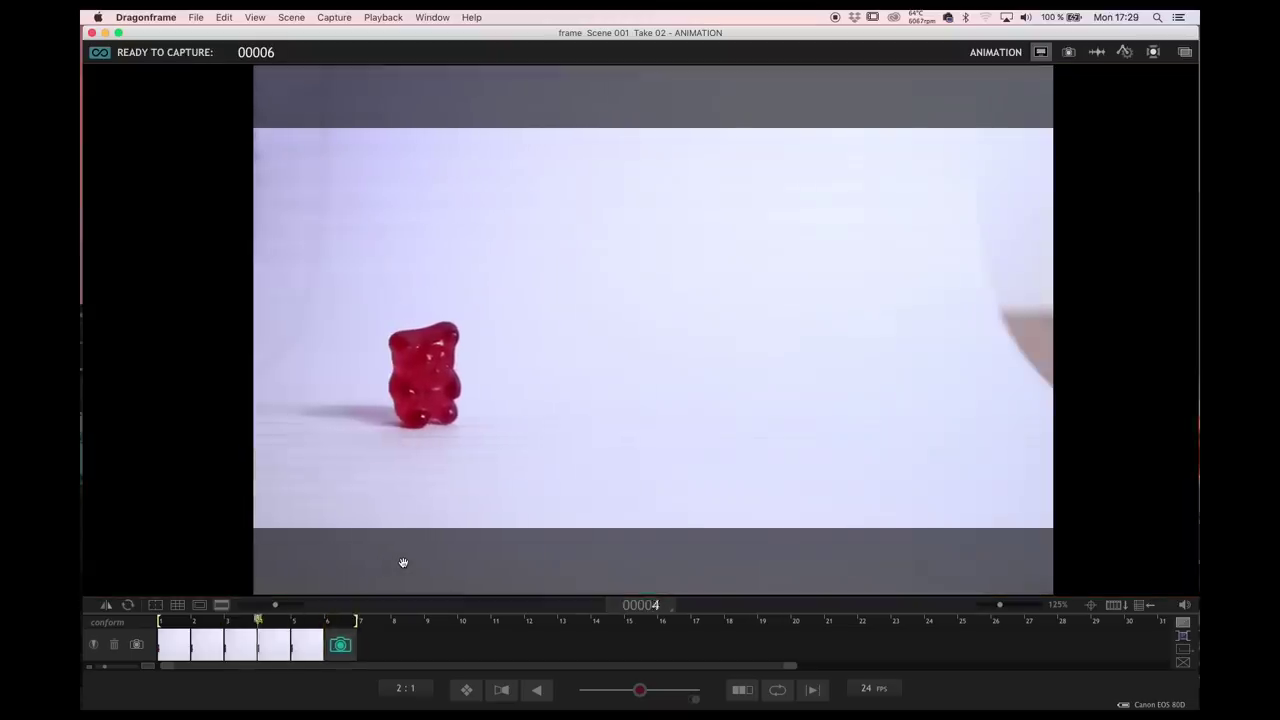
- Capture bear frames held on twos, review playback, then capture two frames on ones
key(Return)
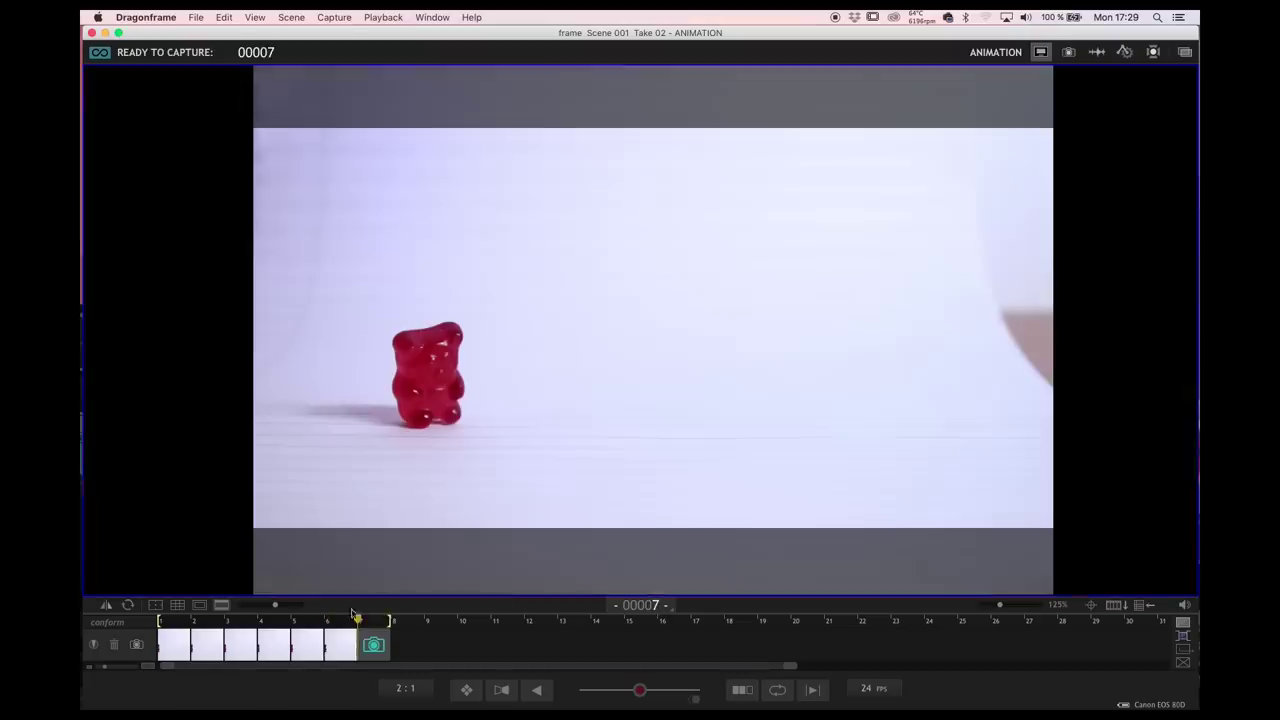
click(300, 655)
key(Return)
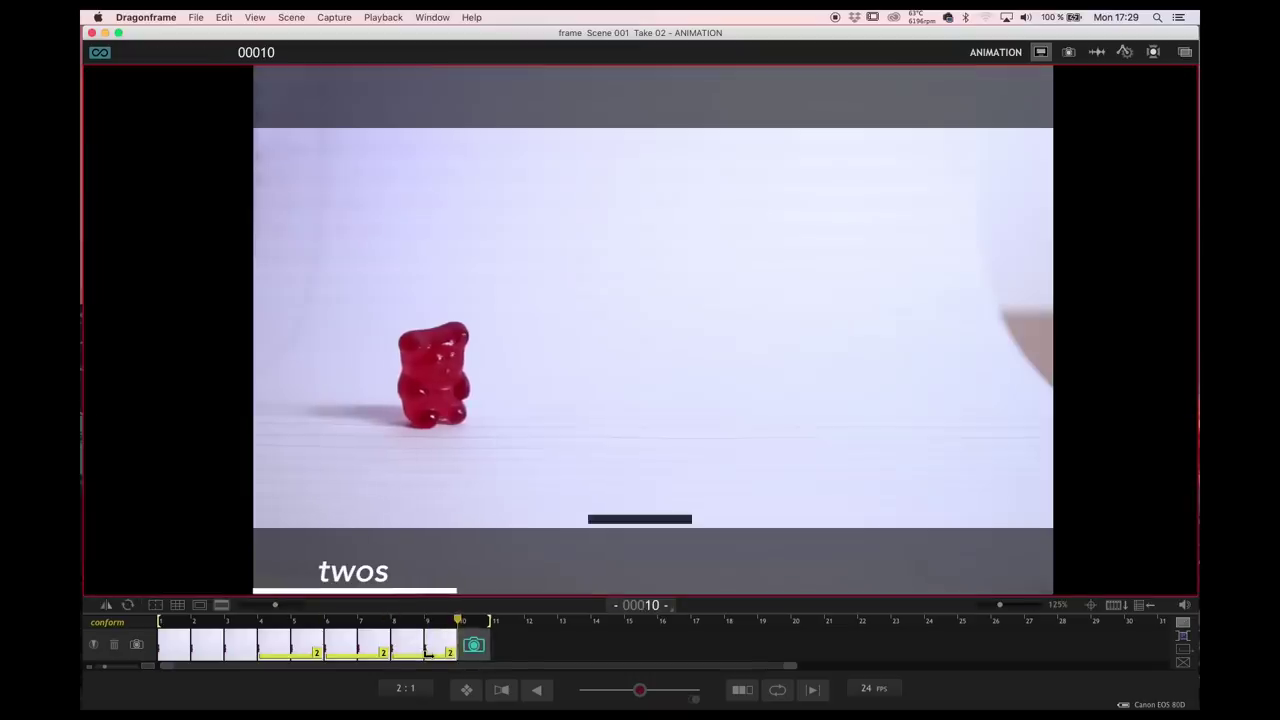
key(0)
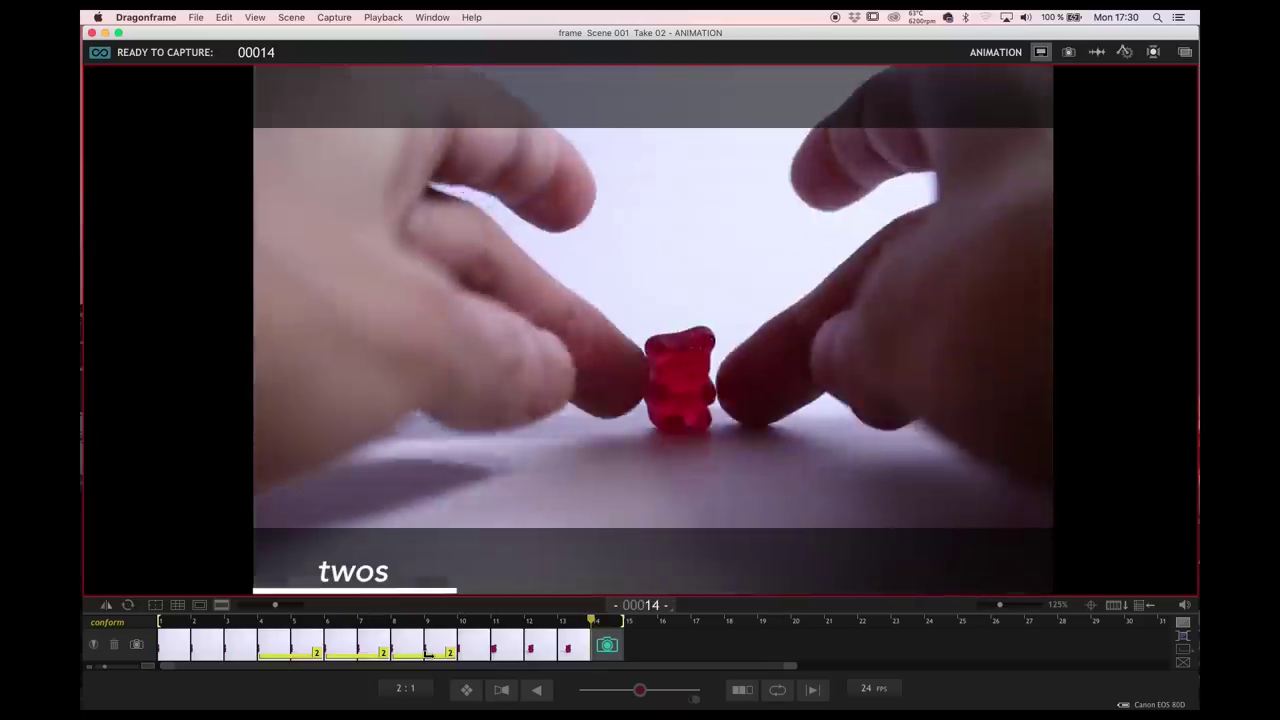
key(0)
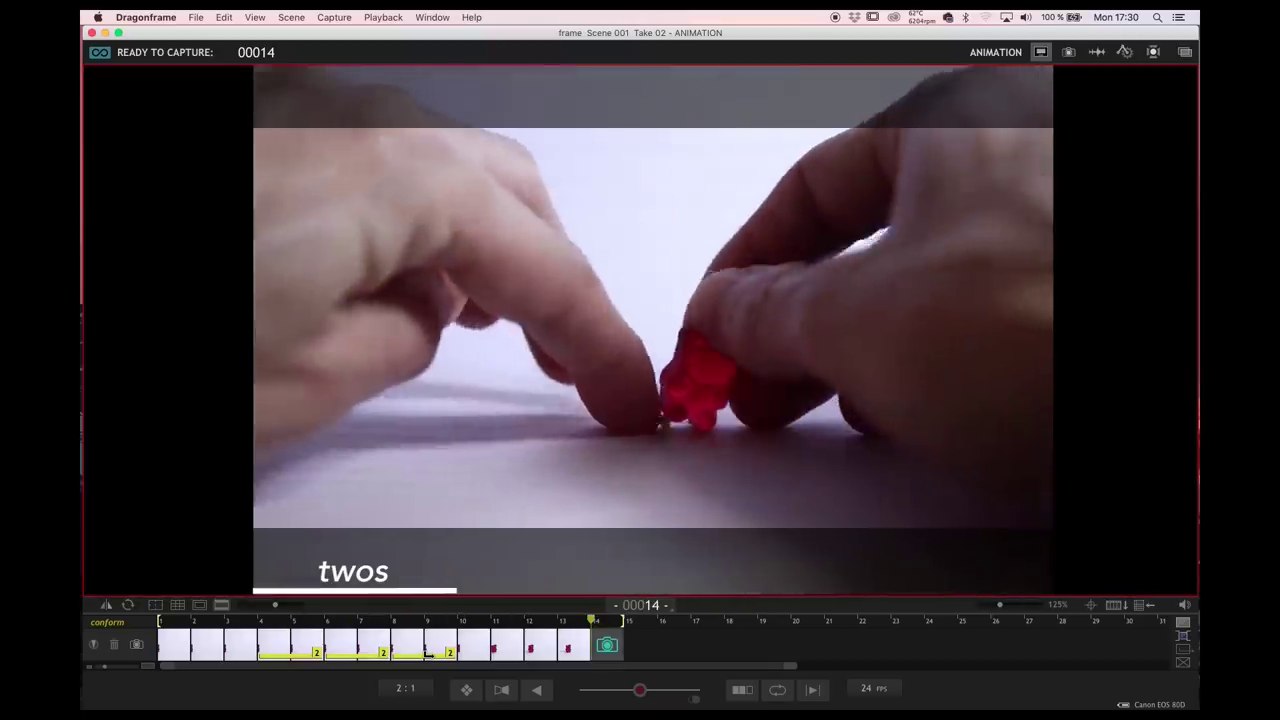
key(Return)
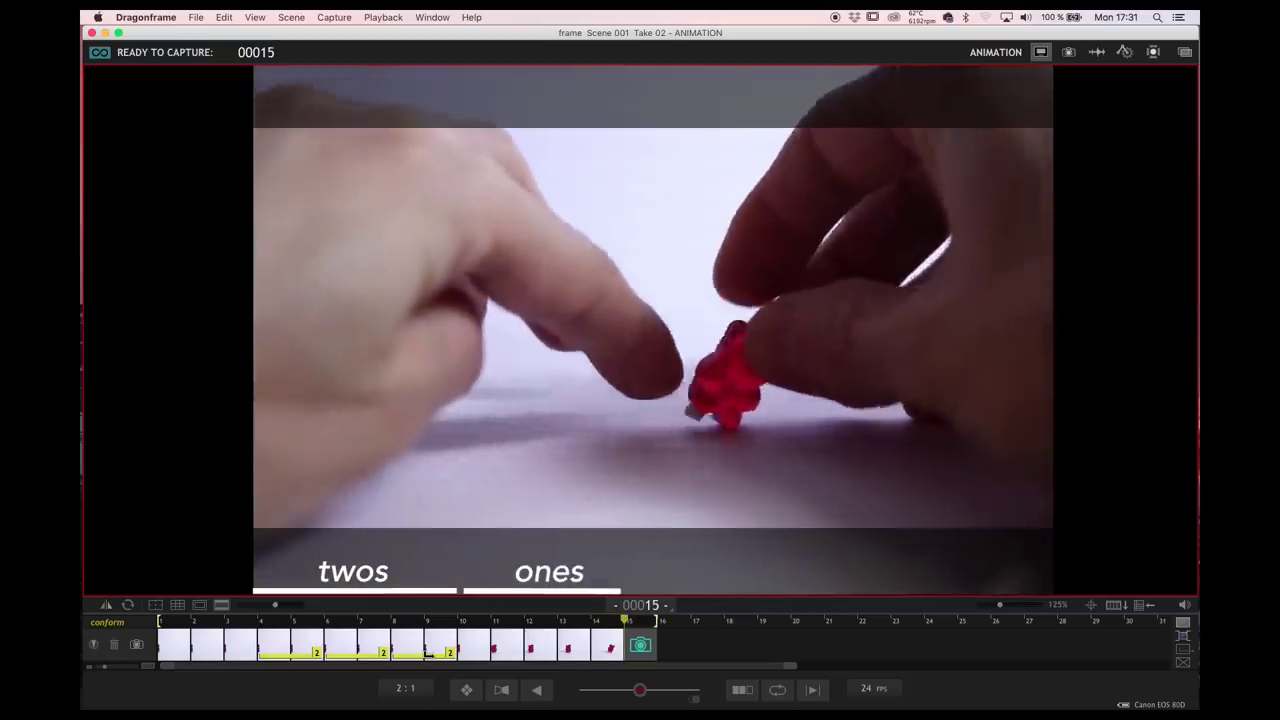
key(Return)
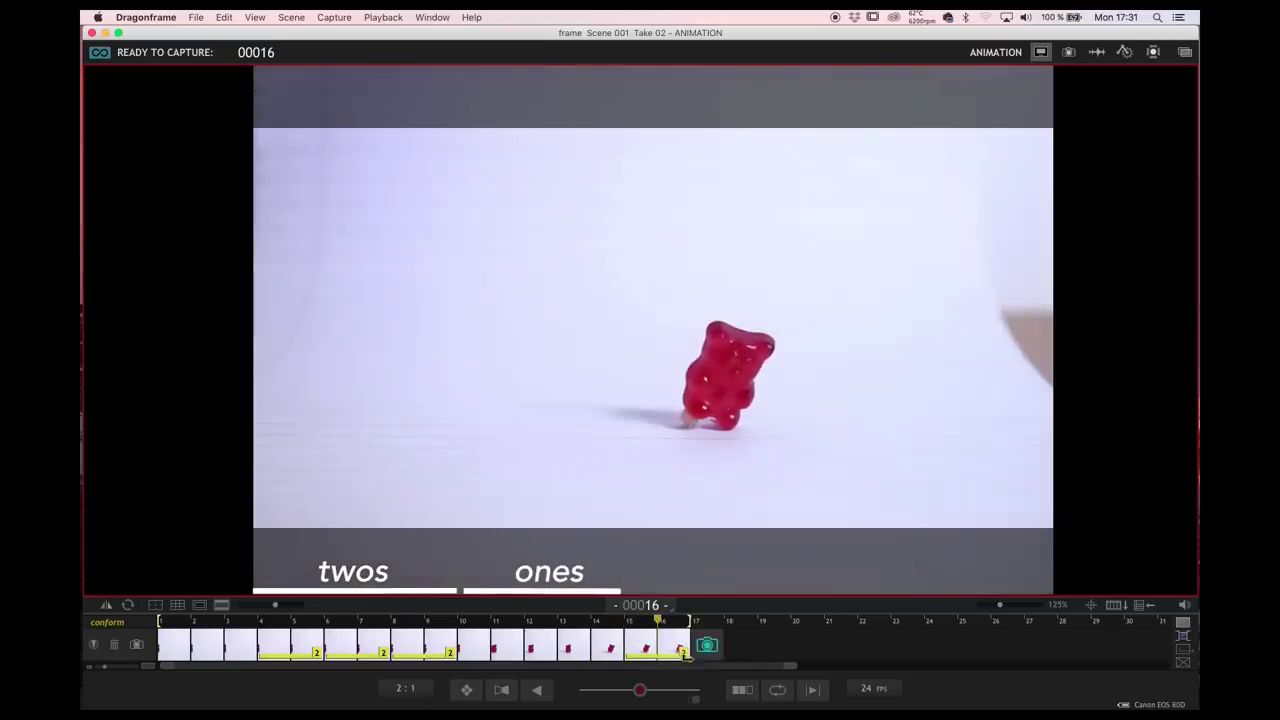
- Hold the last frame for three exposures, capture a new bear frame, and replay the animation
drag(687, 655, 708, 665)
key(0)
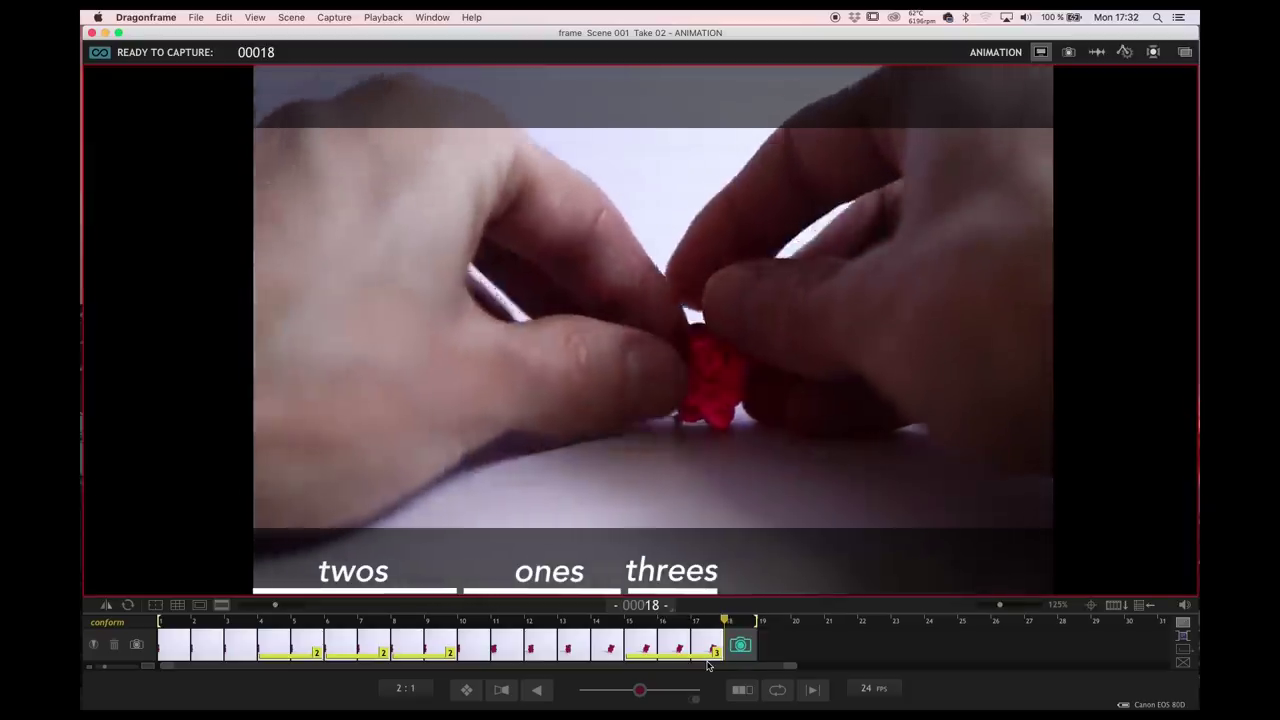
key(Return)
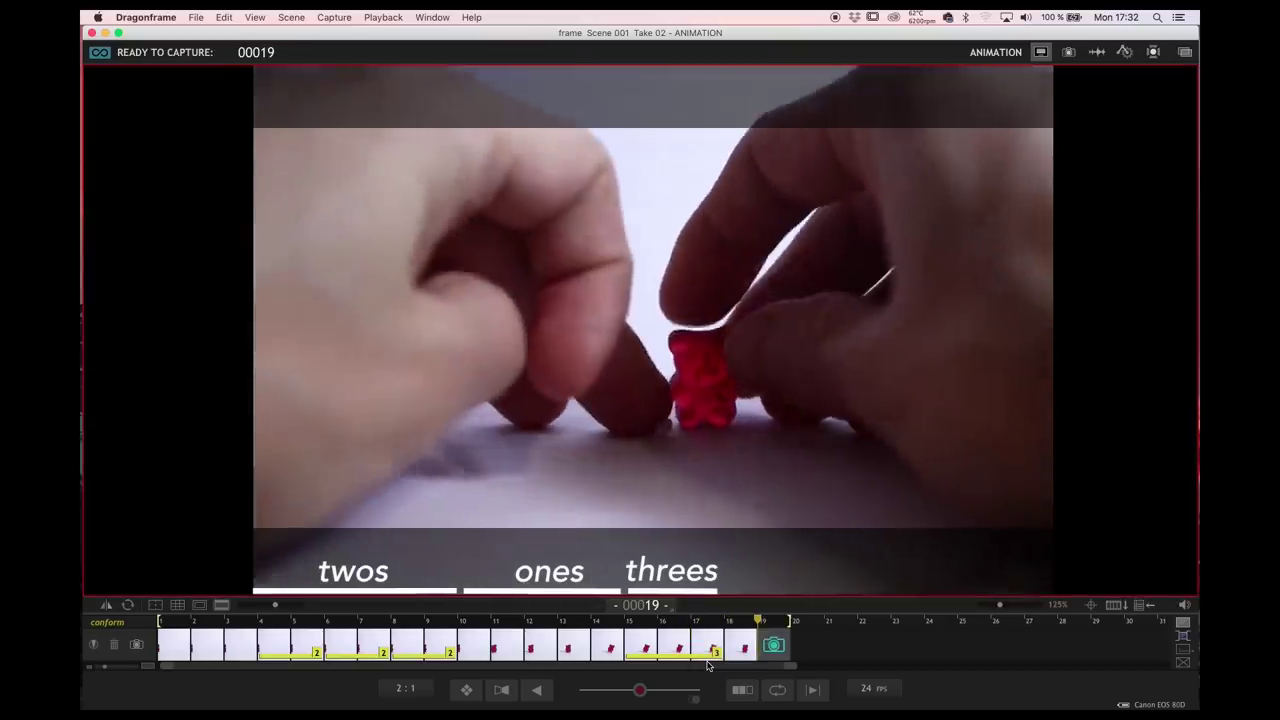
key(0)
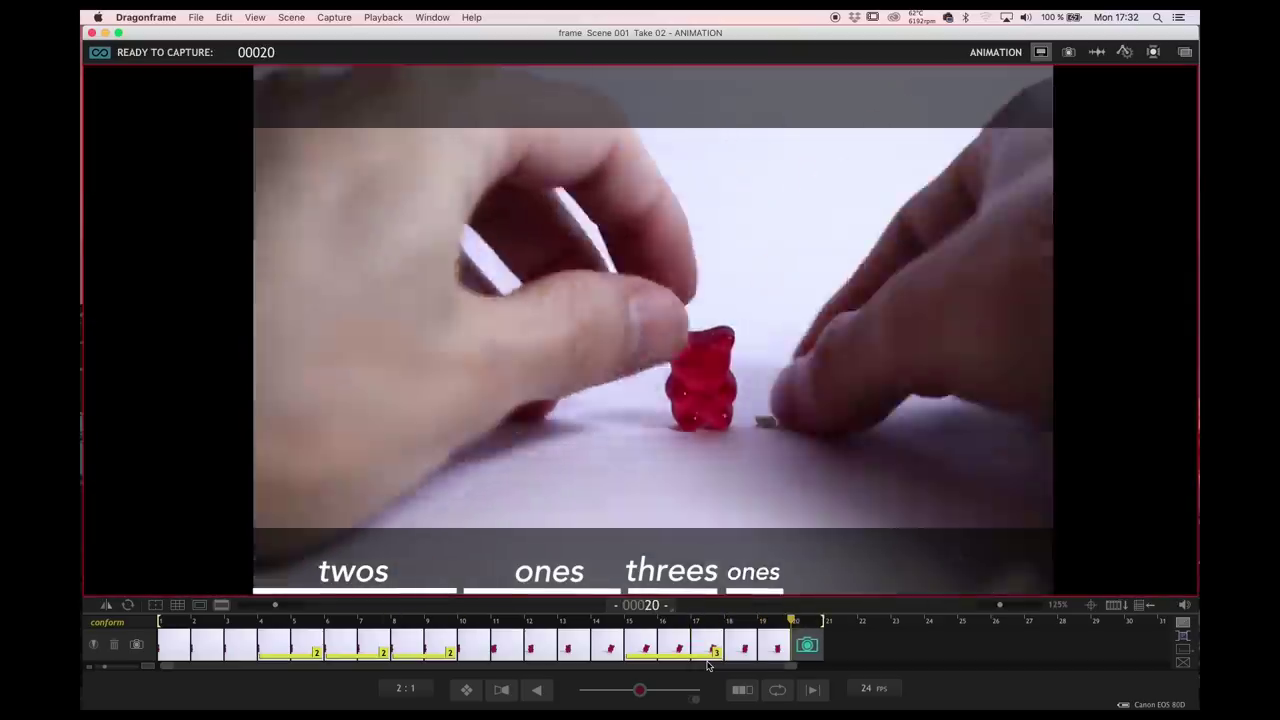
key(0)
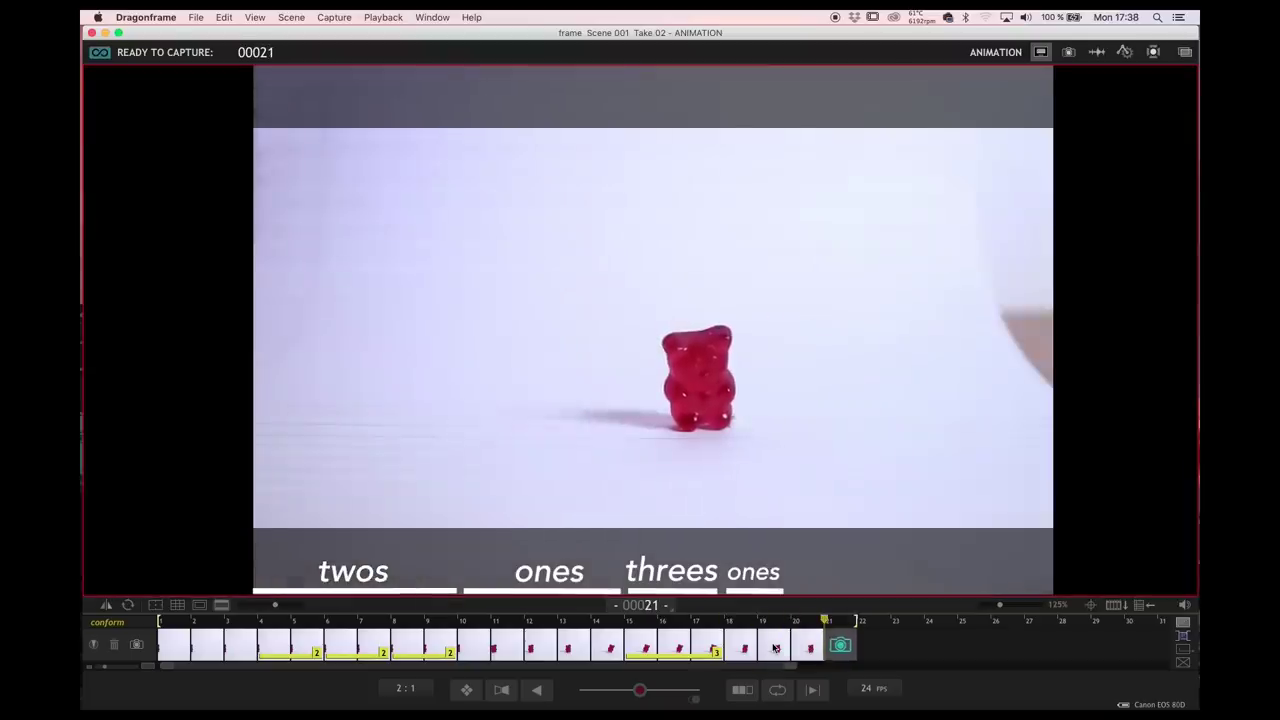
- Hold frame 20 for two exposures, replay the last frames, and enlarge the live view to 200%
drag(825, 650, 831, 651)
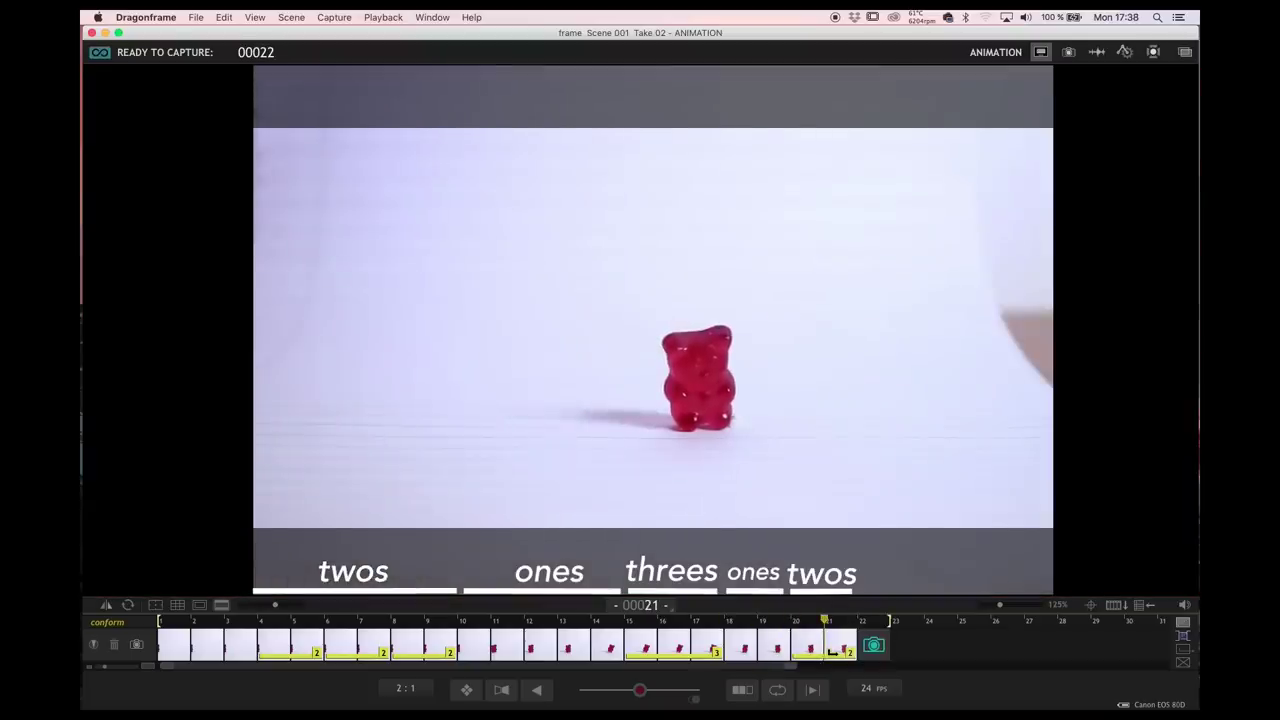
key(0)
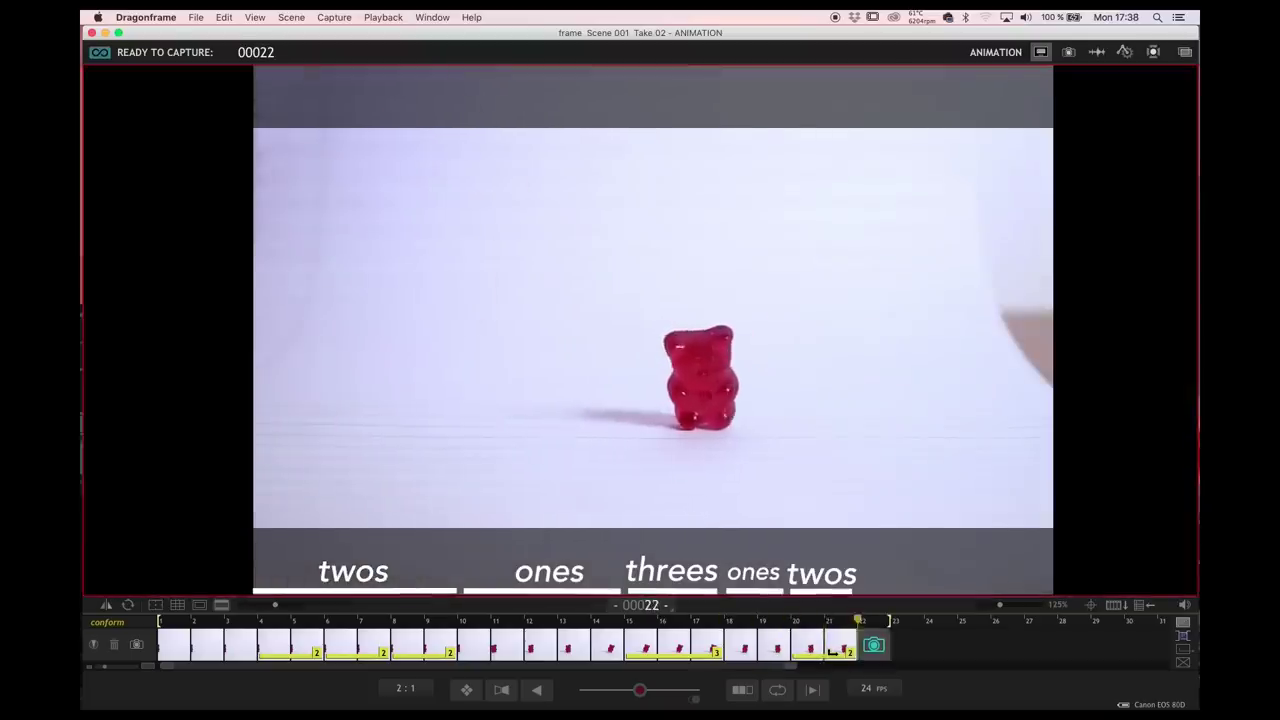
key(0)
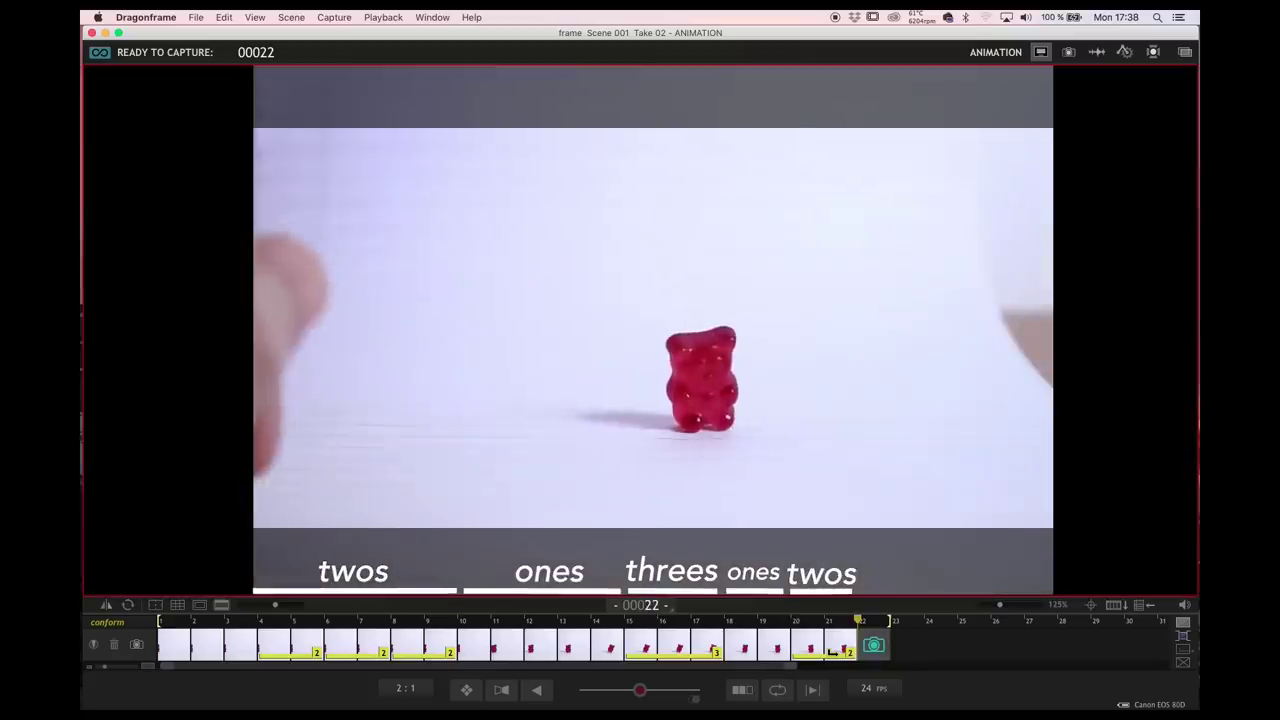
key(0)
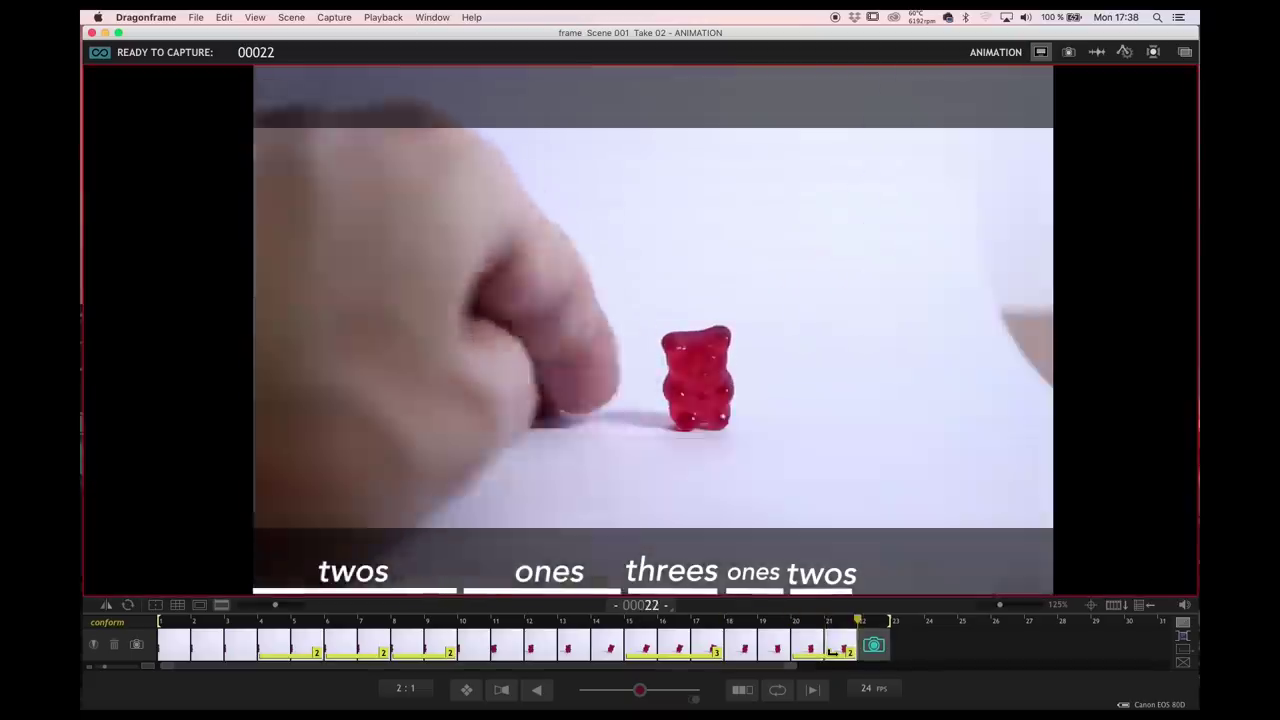
drag(999, 604, 1019, 608)
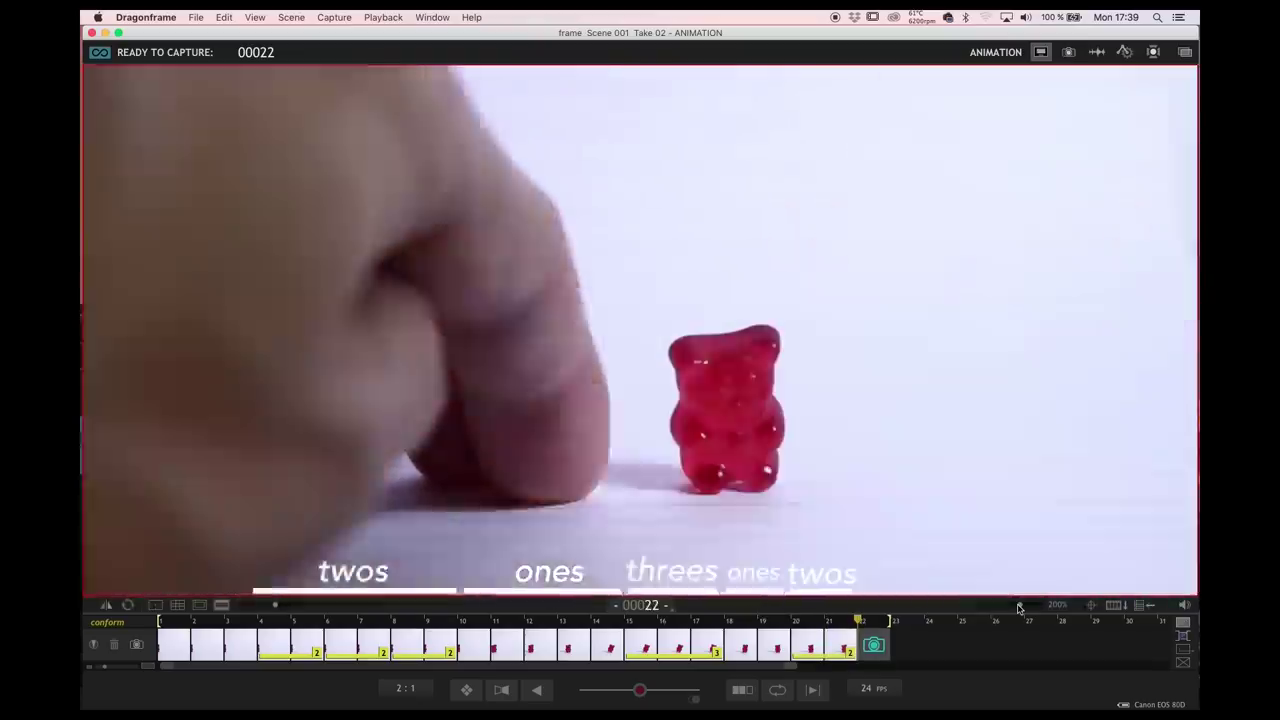
- Capture two more bear frames, return the live view to 125%, and delete unwanted frame 24
key(0)
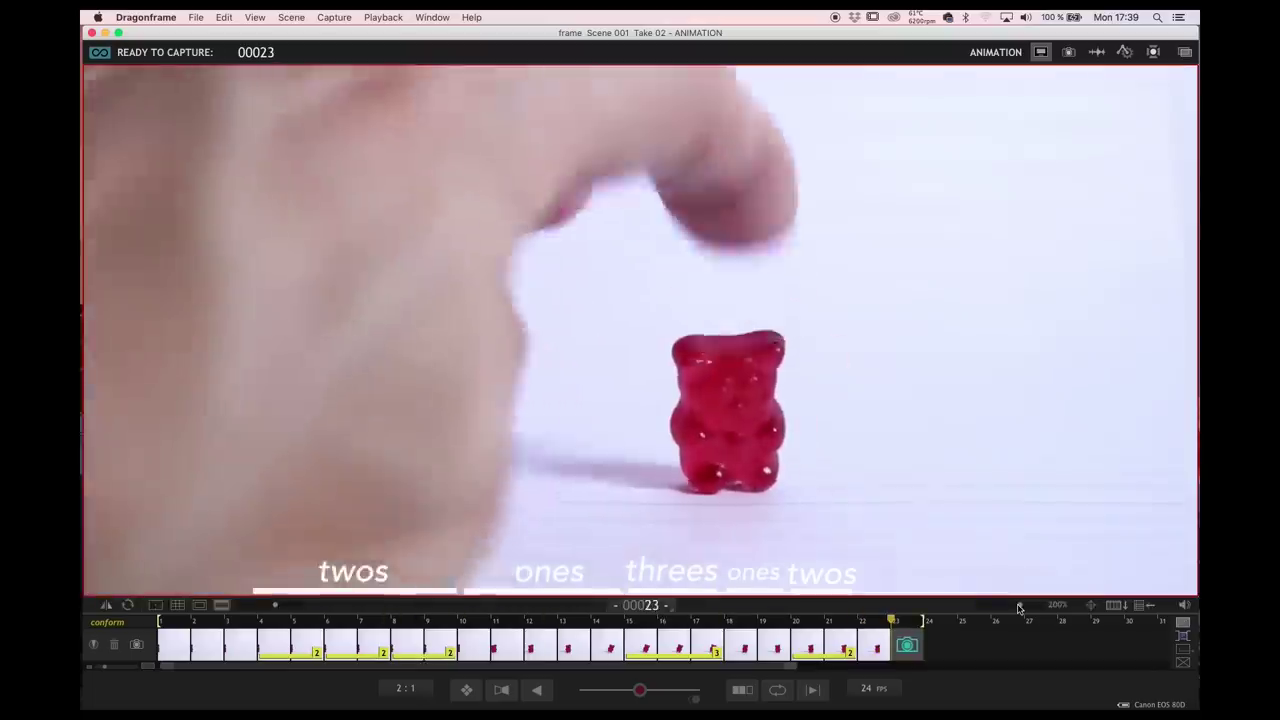
key(Return)
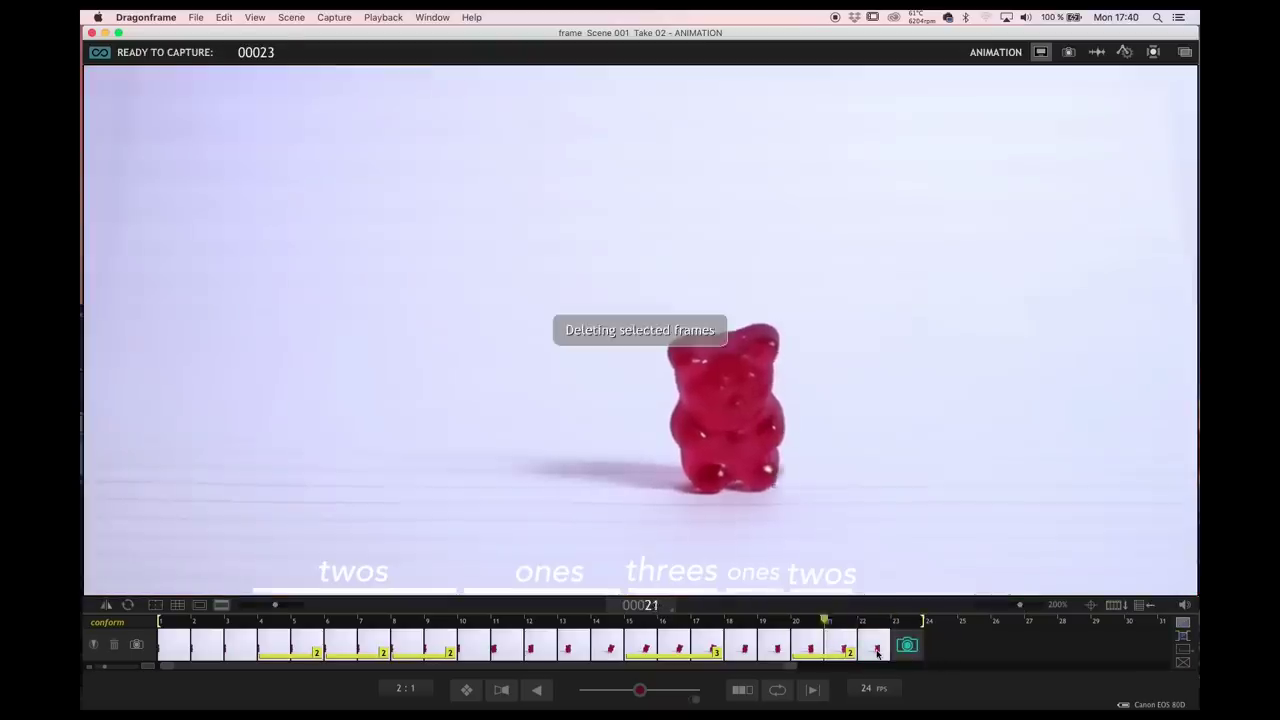
key(Return)
drag(1020, 605, 997, 607)
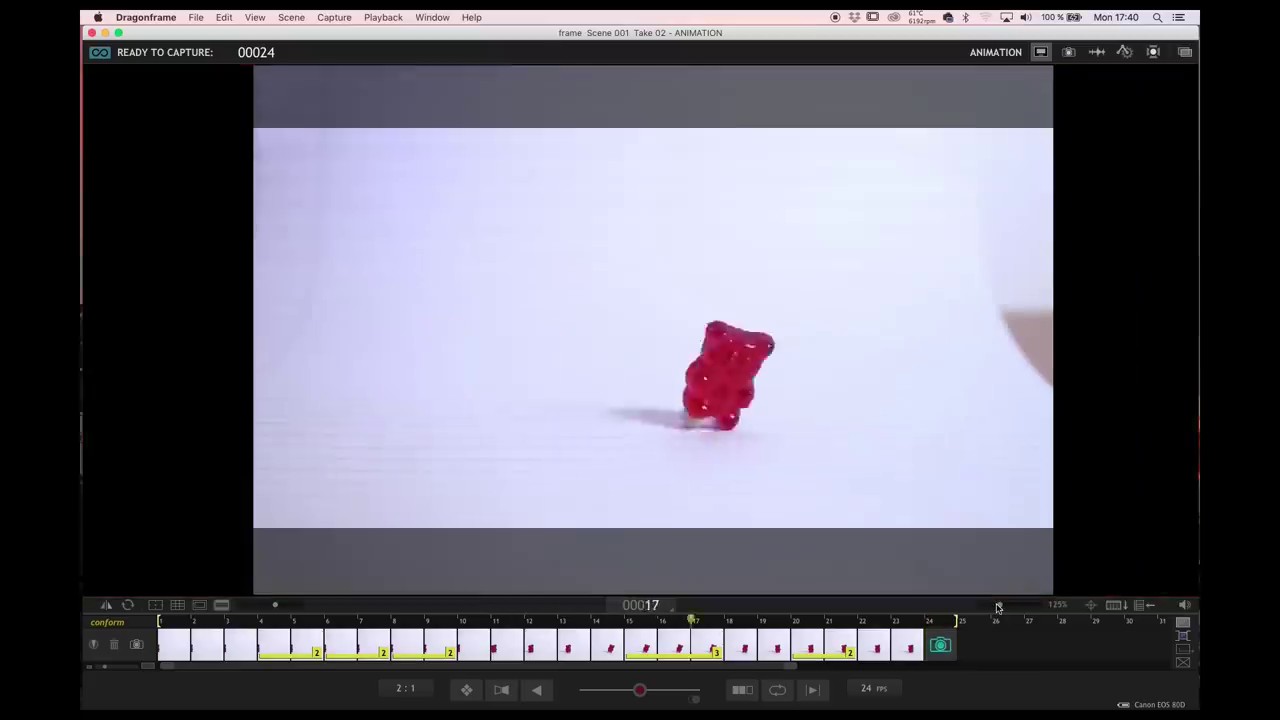
key(Delete)
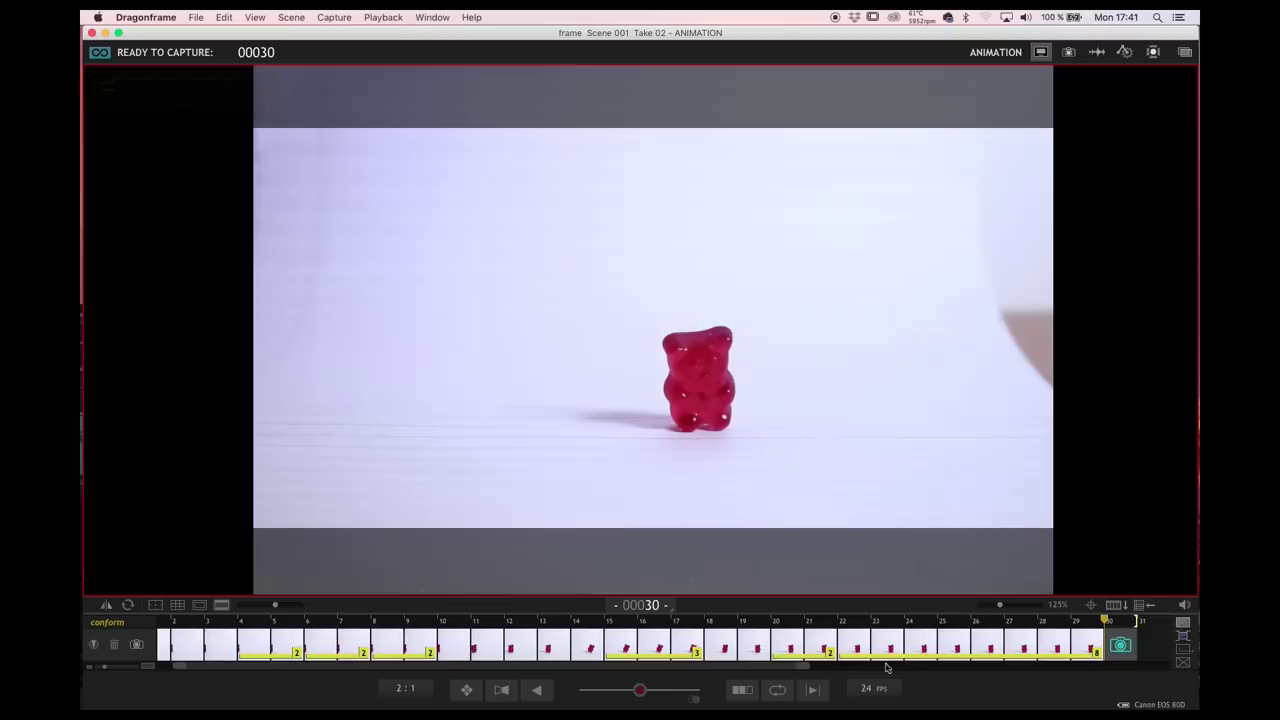
- Switch playback from 24 to 15 fps and play it, then change it to 30 fps
click(879, 692)
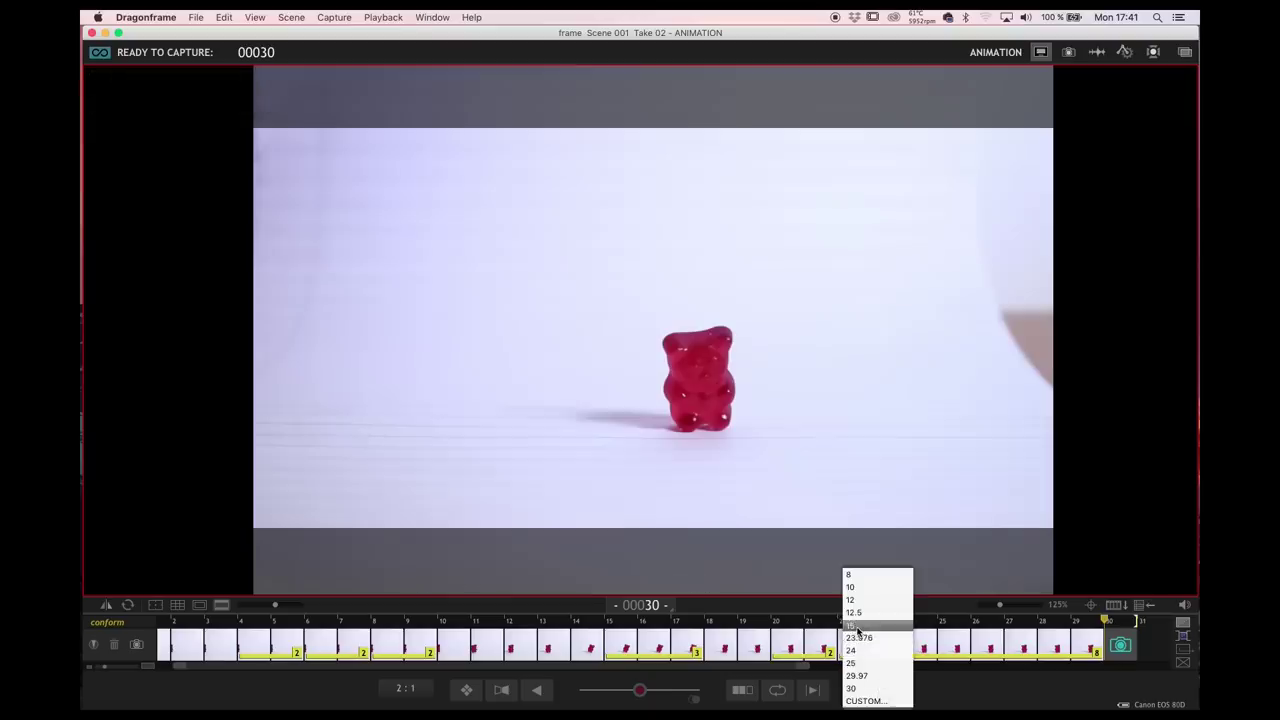
click(857, 626)
key(0)
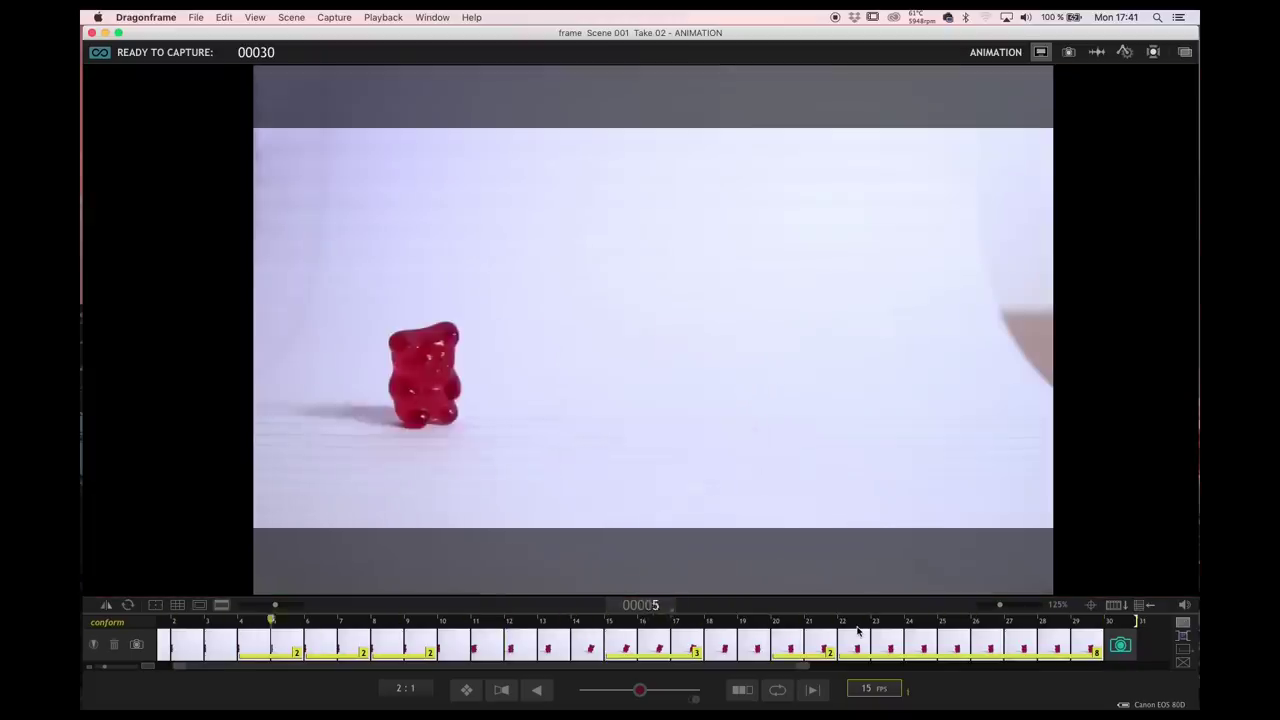
click(881, 691)
click(869, 689)
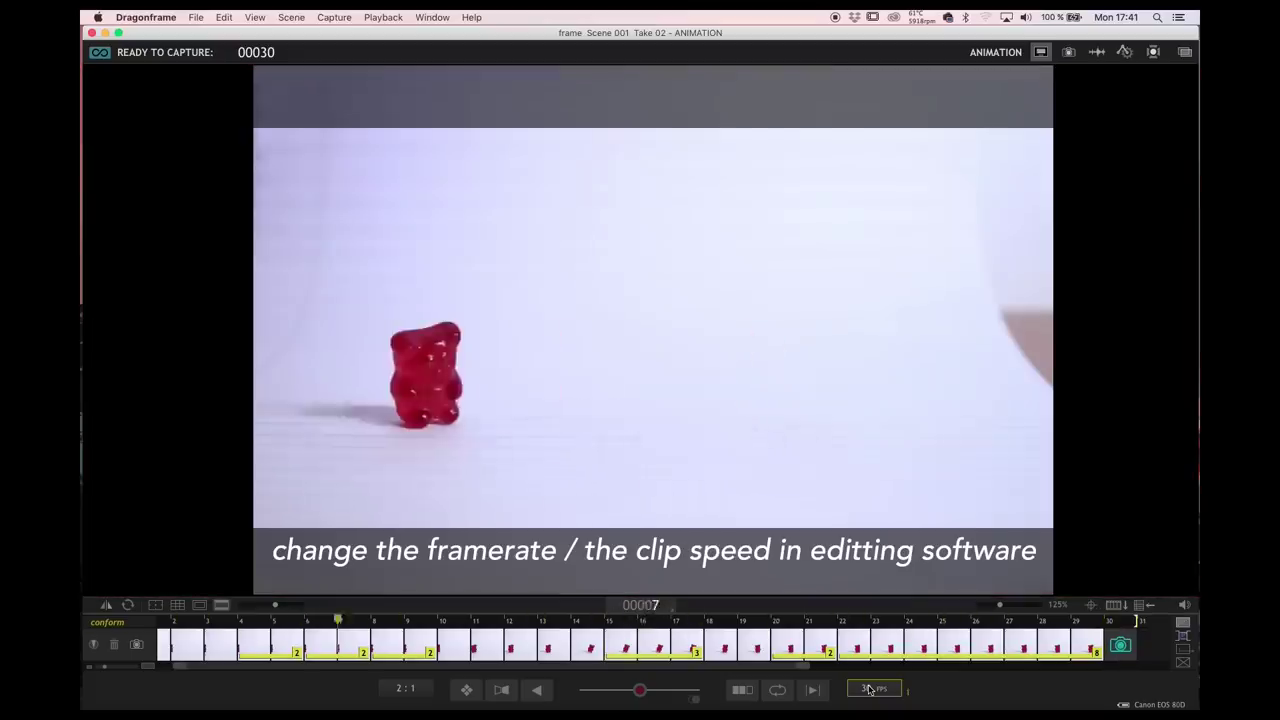
- Stop playback and set the new scene's frame rate to 12 fps
click(872, 689)
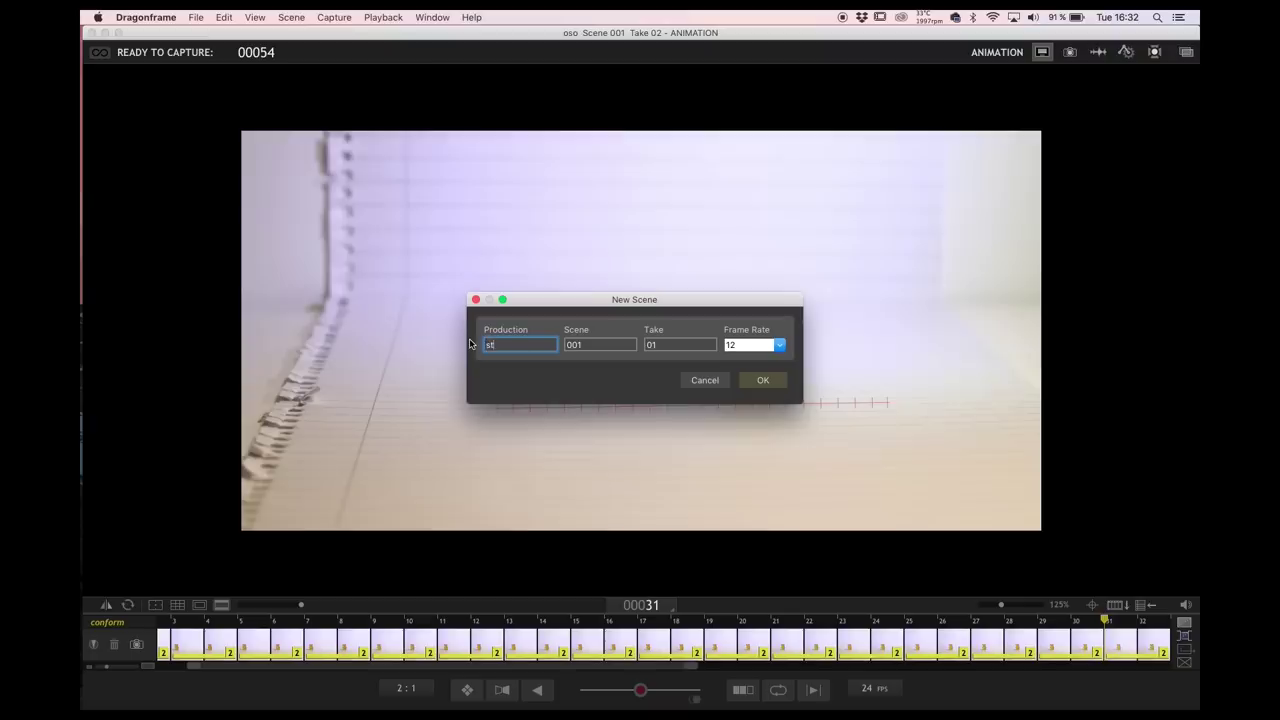
click(779, 348)
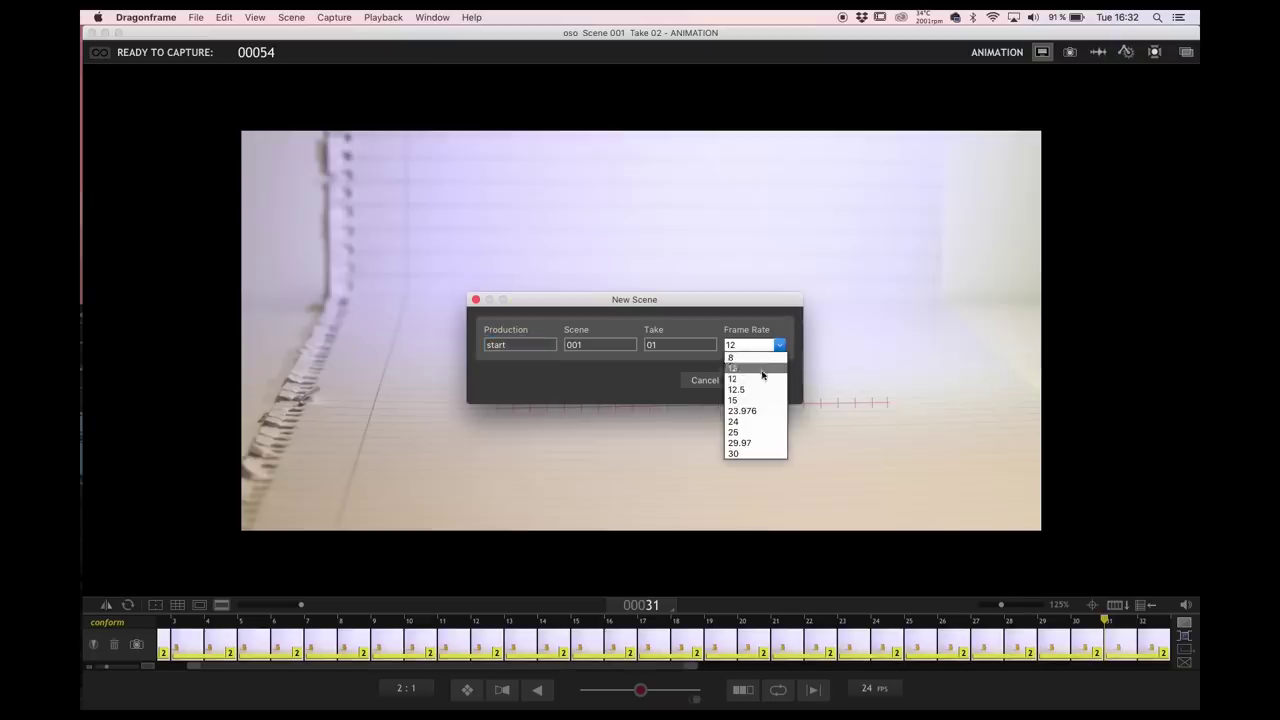
click(753, 382)
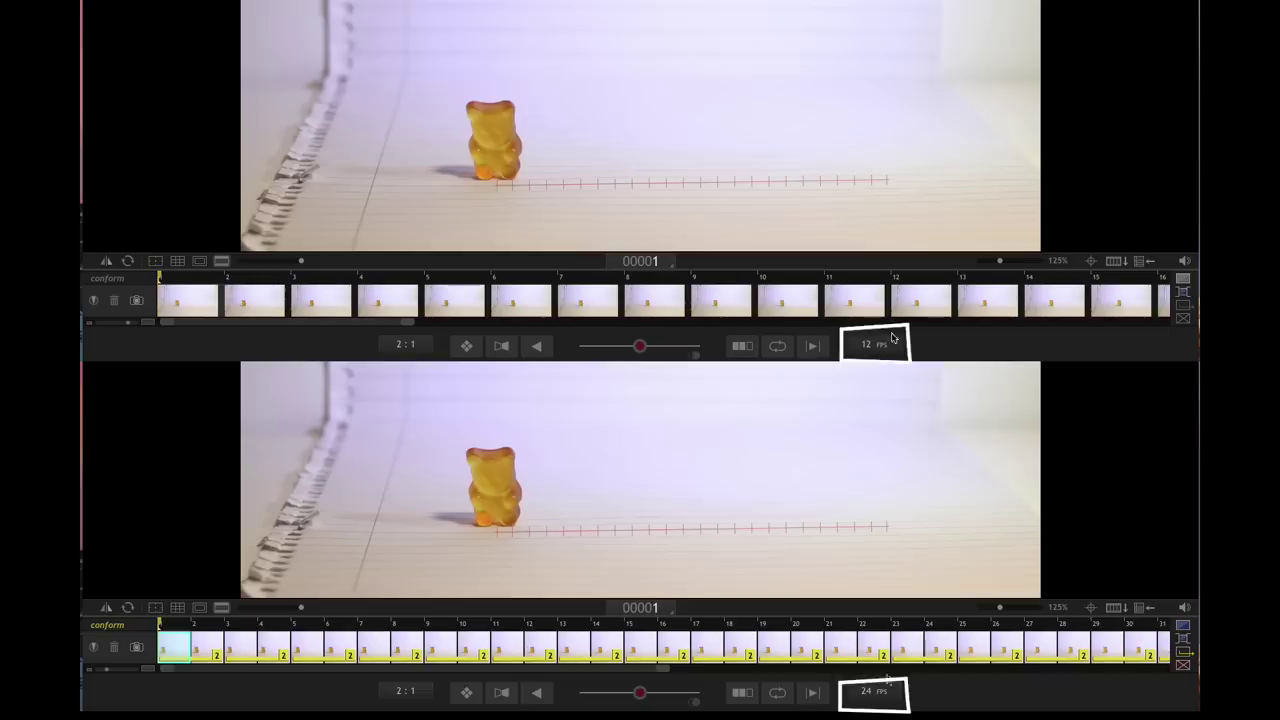